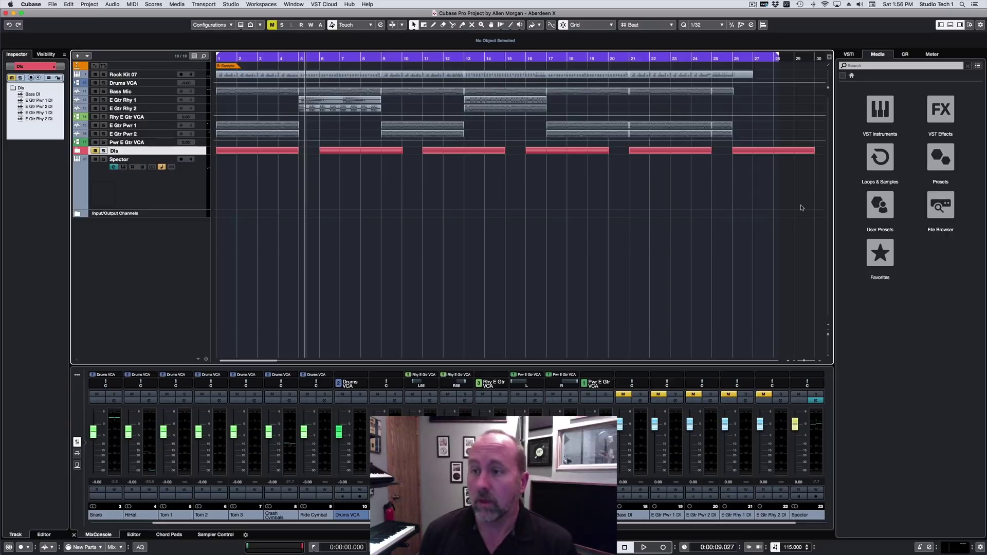
Browse the VST effects in the media browser and sort them by vendor
click(937, 113)
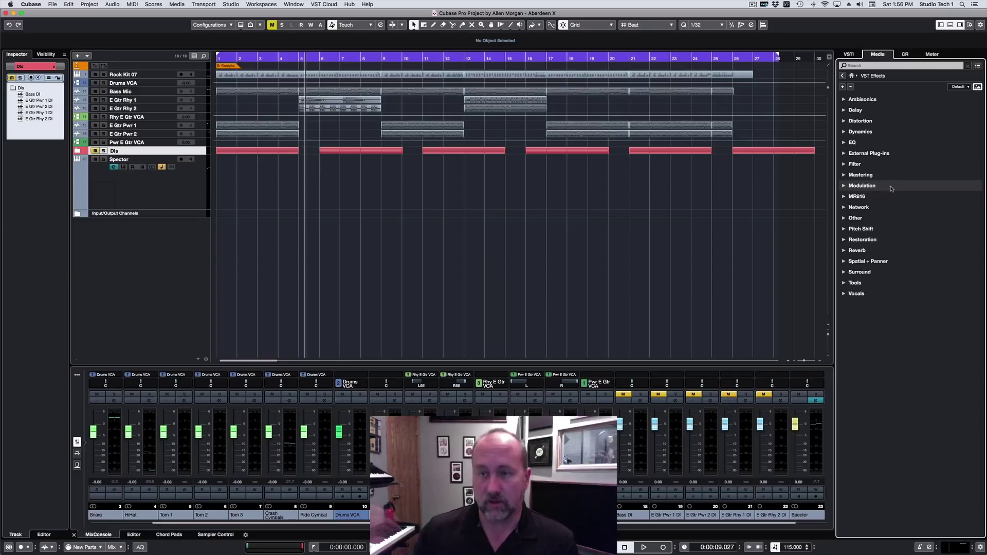
click(961, 87)
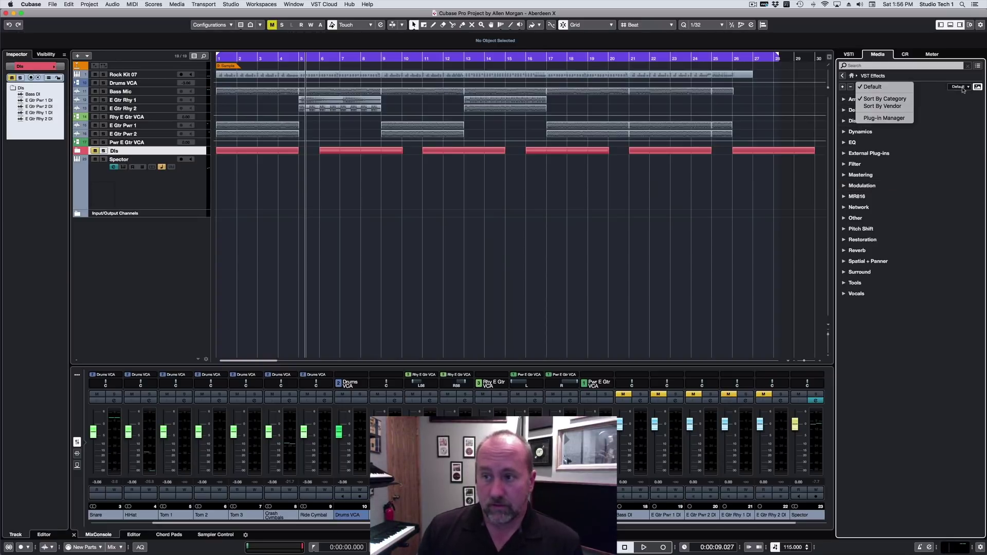
click(882, 106)
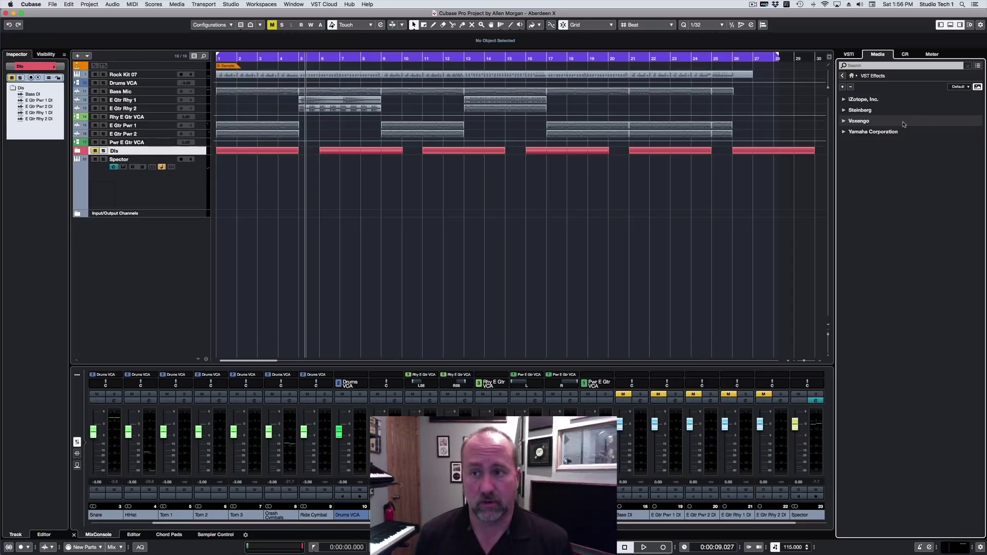
Expand the iZotope, Inc. effects with all their subcategories and show the effects as a text list instead of thumbnails
click(864, 99)
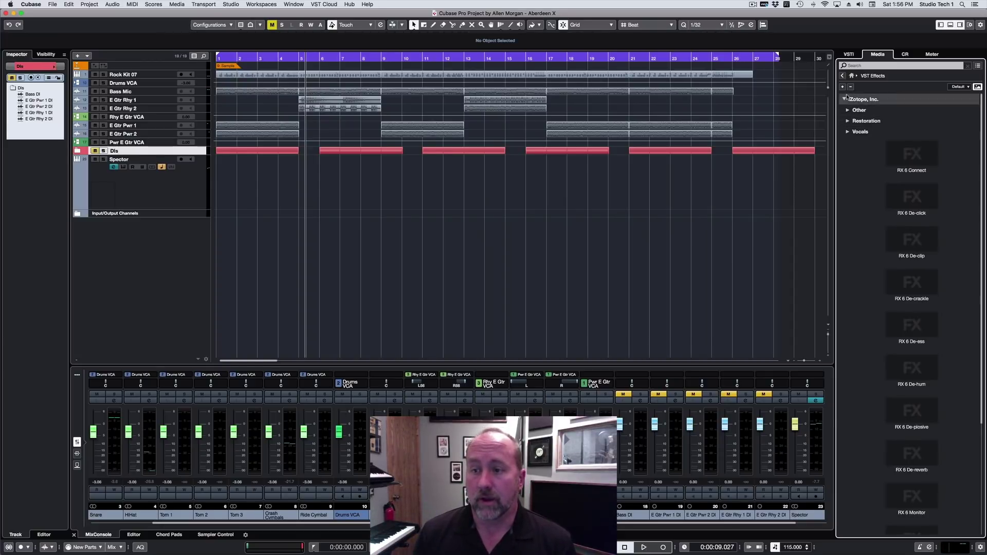
click(863, 99)
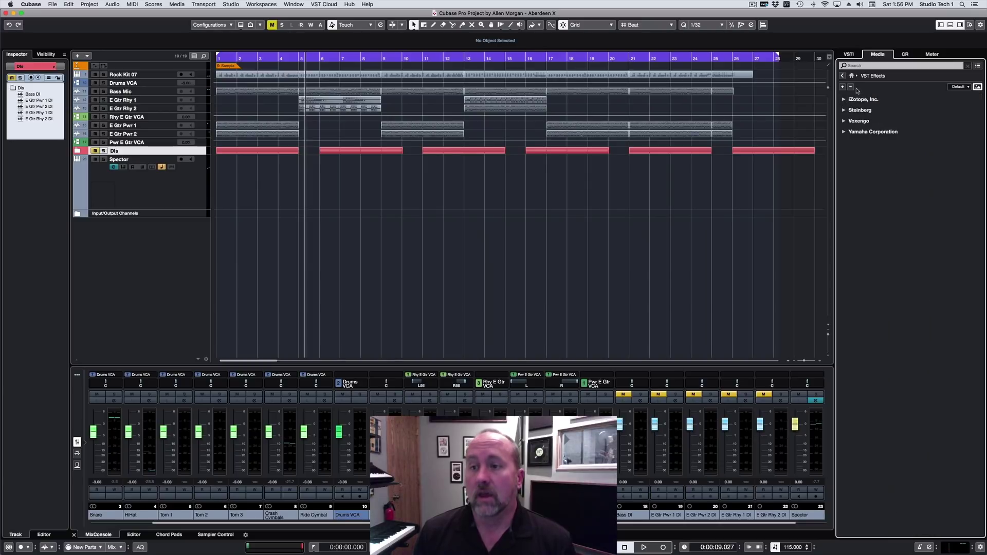
click(864, 99)
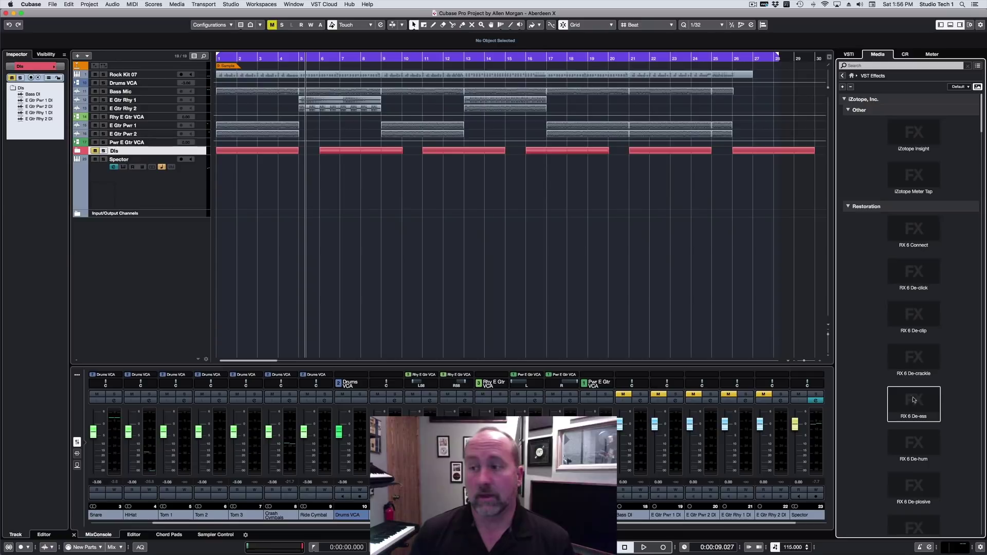
click(977, 87)
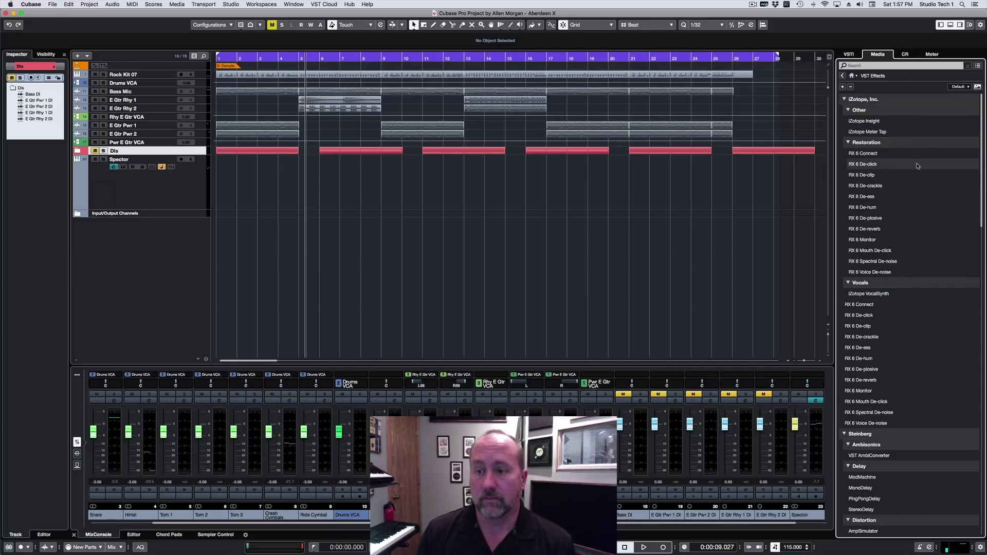
Collapse the whole effects tree back to the vendor names
click(849, 110)
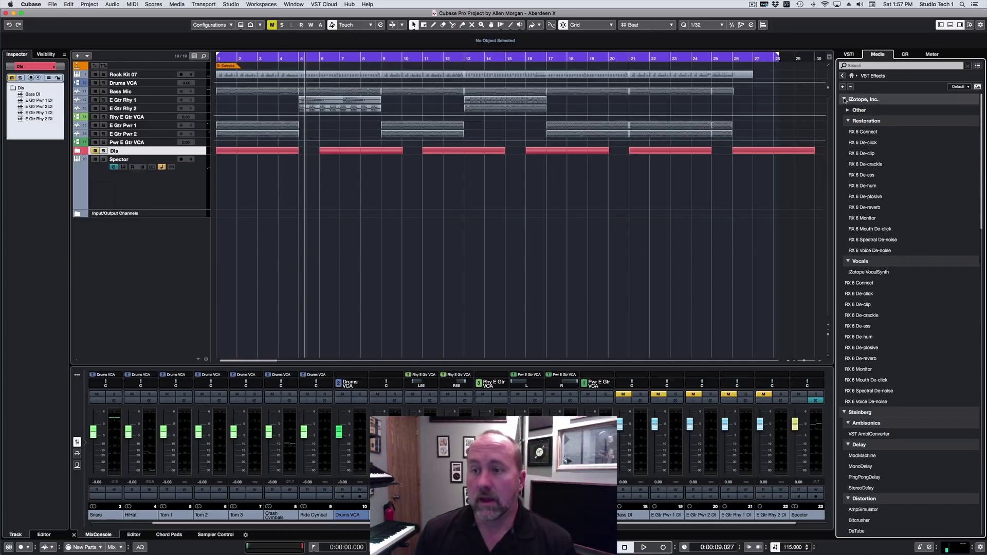
click(850, 99)
click(850, 87)
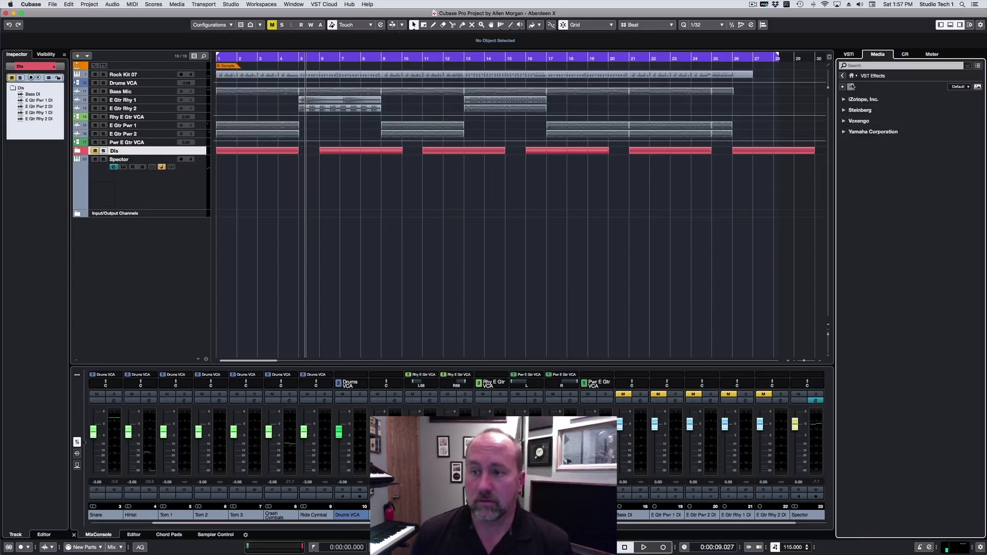
Go to the VST instruments in the media browser and sort them by category
click(852, 76)
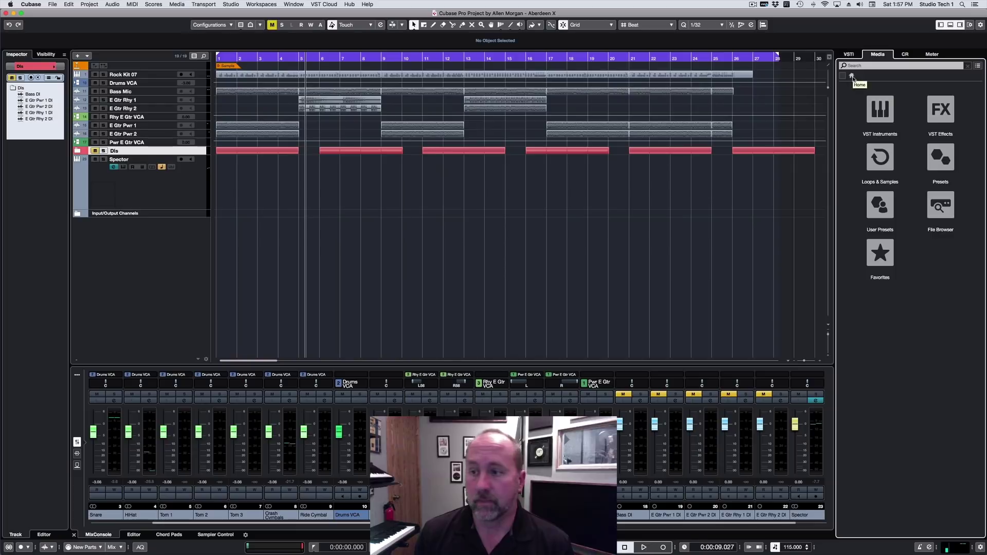
click(881, 110)
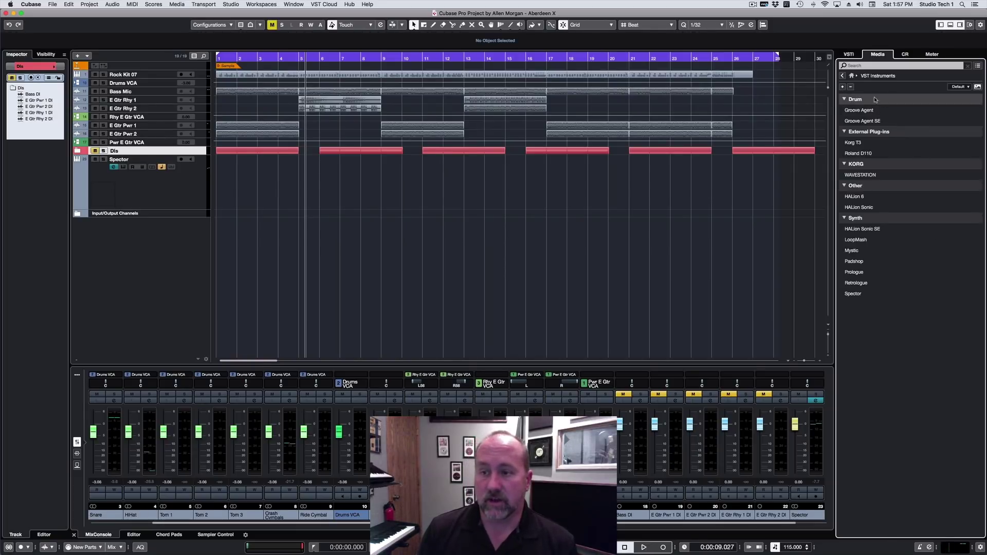
click(851, 87)
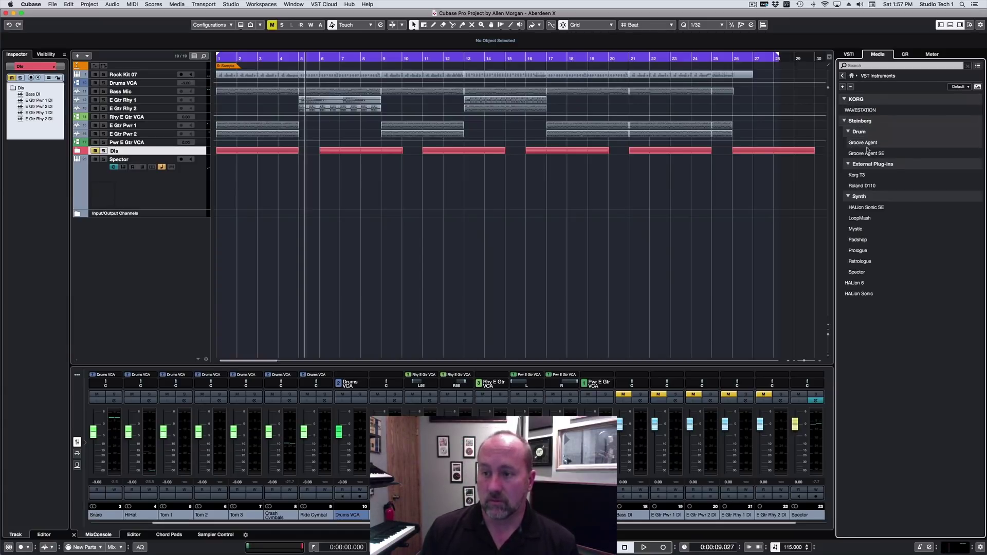
click(963, 88)
click(907, 98)
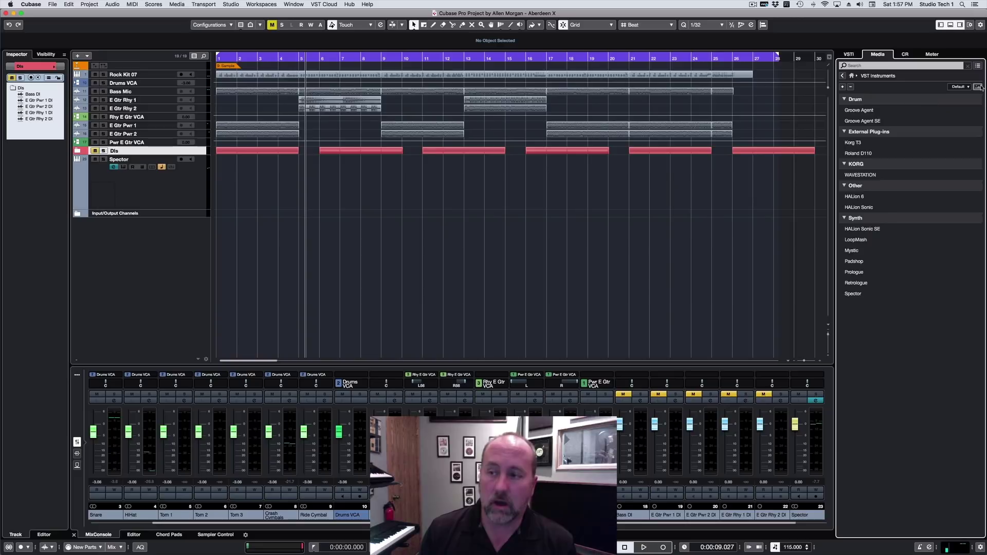
Show the instruments as thumbnails and open the preset list of the Mystic synth
click(979, 87)
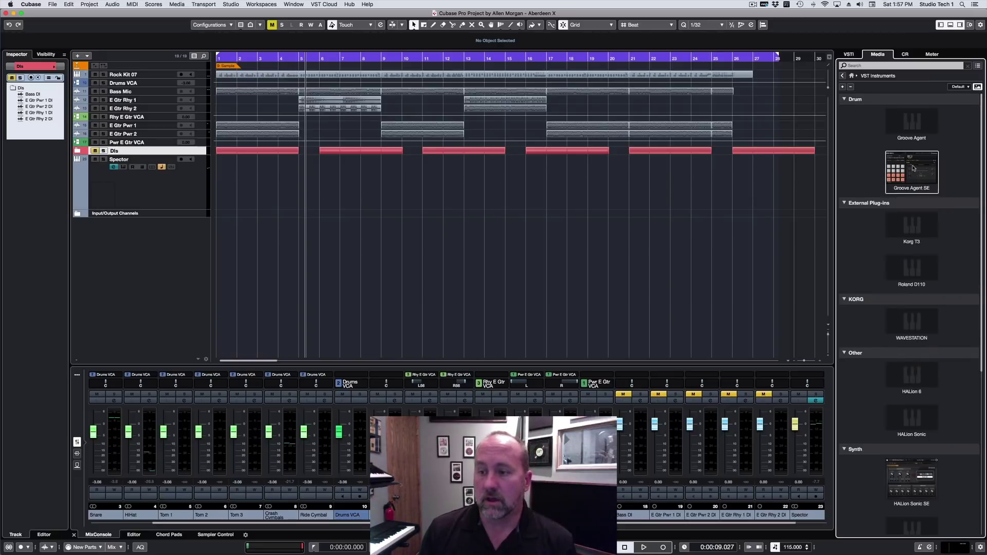
scroll(918, 279, down, 5)
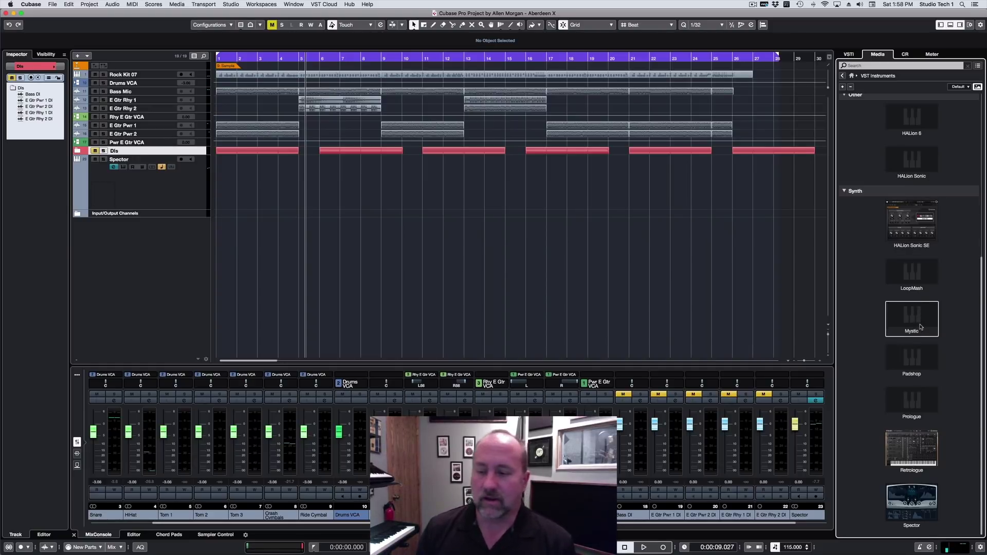
click(920, 327)
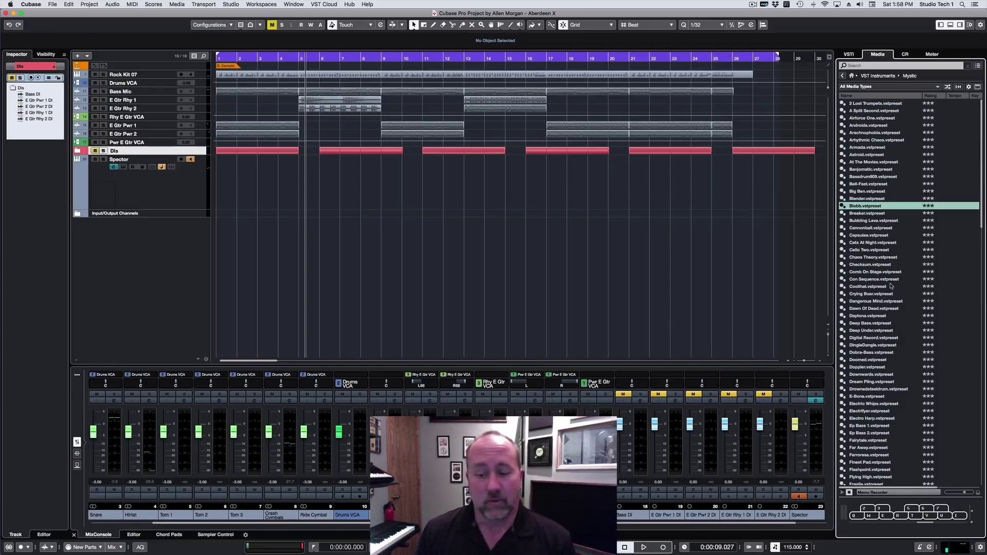
Audition the Mystic presets Blobb and Comb On Stage with the preview keyboard
key(w)
key(u)
key(r)
key(w)
key(t)
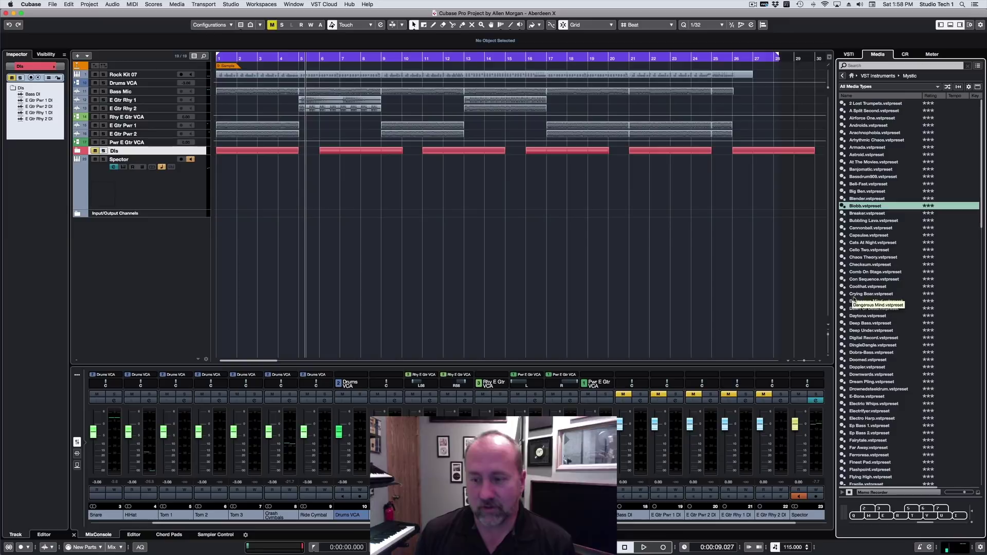
click(860, 272)
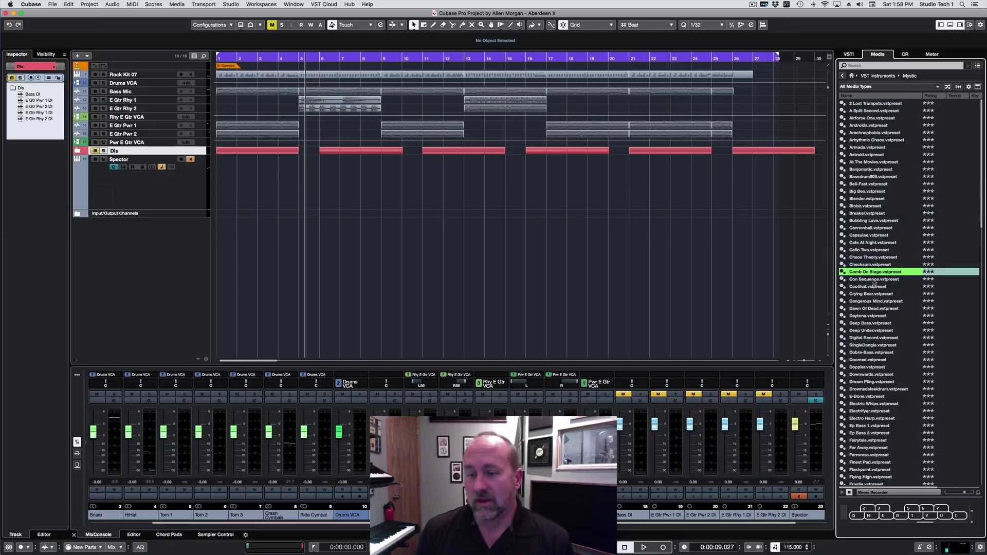
click(883, 517)
mouse_move(884, 516)
mouse_down()
mouse_move(927, 517)
mouse_move(876, 518)
mouse_up()
Add the Comb On Stage preset as a new instrument track between the DIs folder and the Spector track
drag(852, 270, 173, 163)
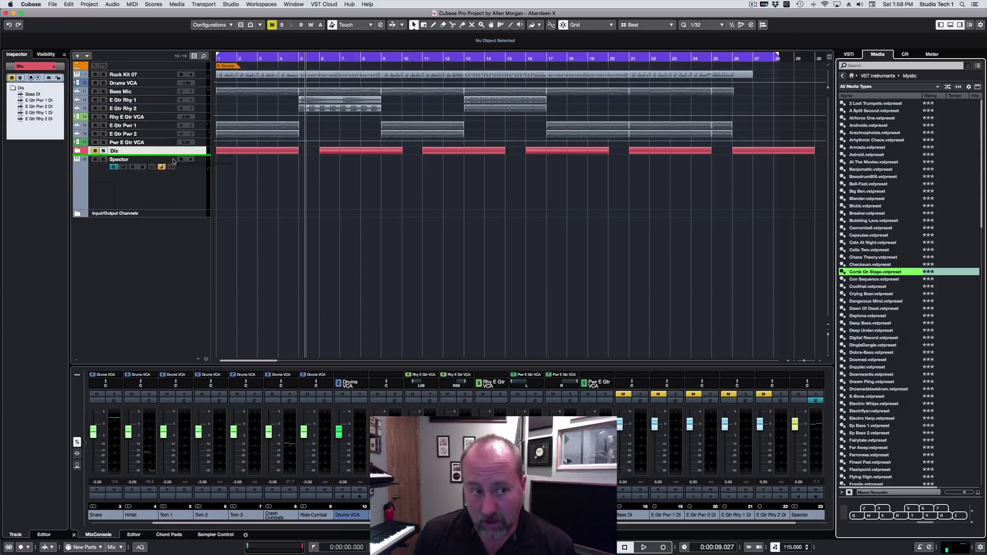
drag(173, 161, 172, 160)
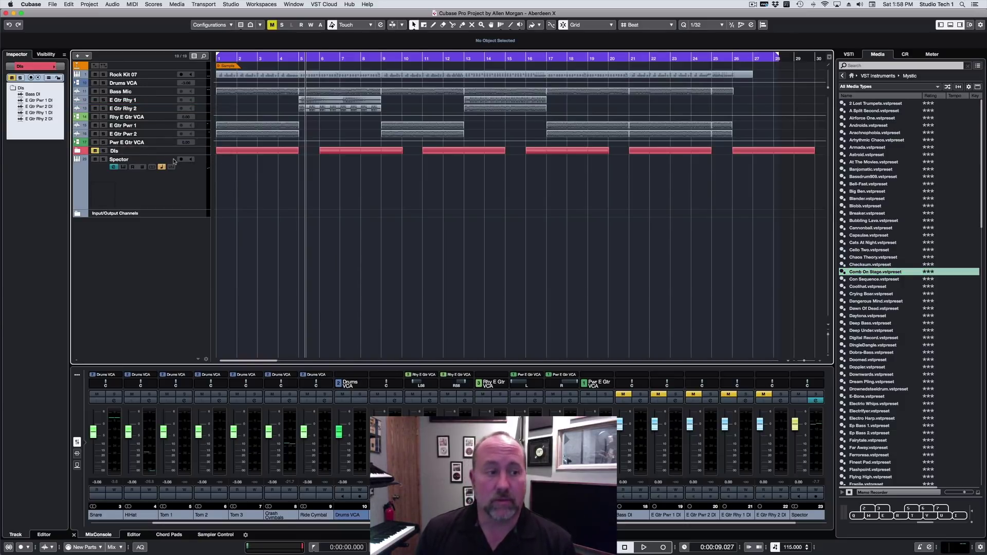
click(170, 160)
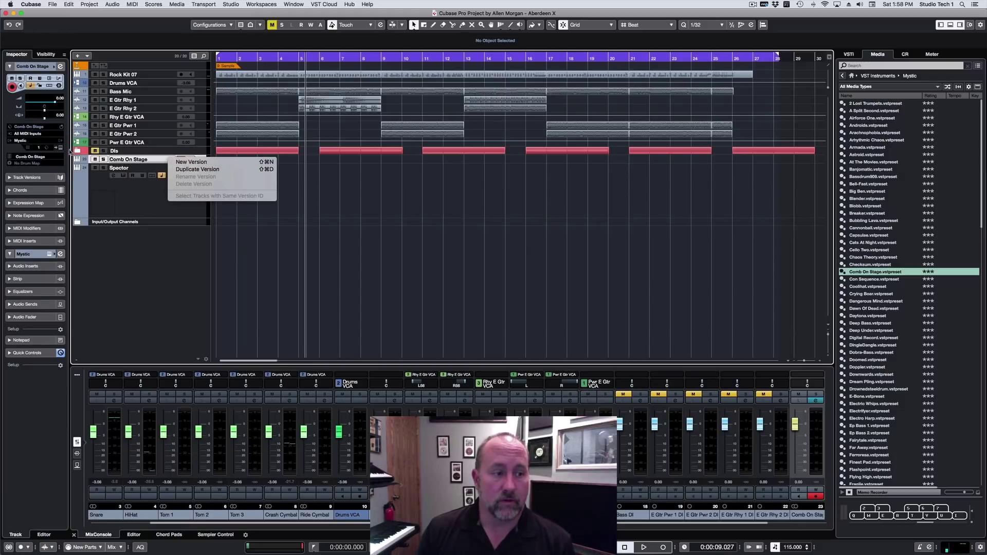
Open the Comb On Stage track's Mystic editor and capture a plug-in picture for its thumbnail in the VST instruments browser
click(60, 148)
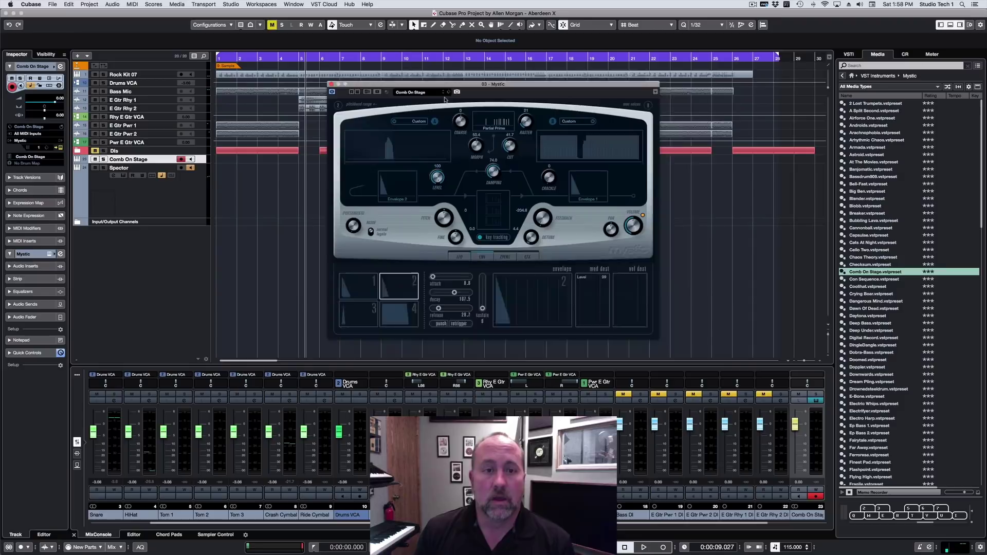
drag(426, 89, 471, 119)
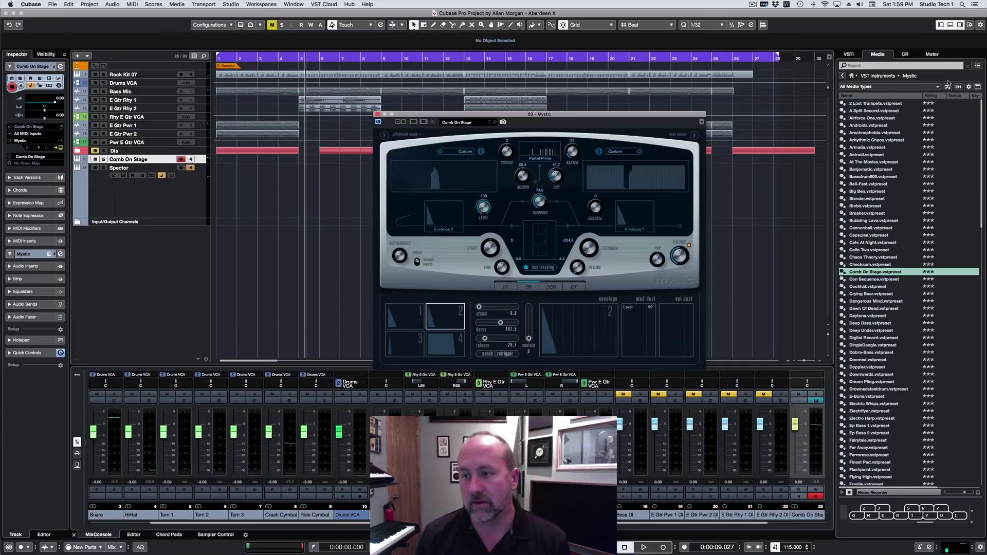
click(879, 76)
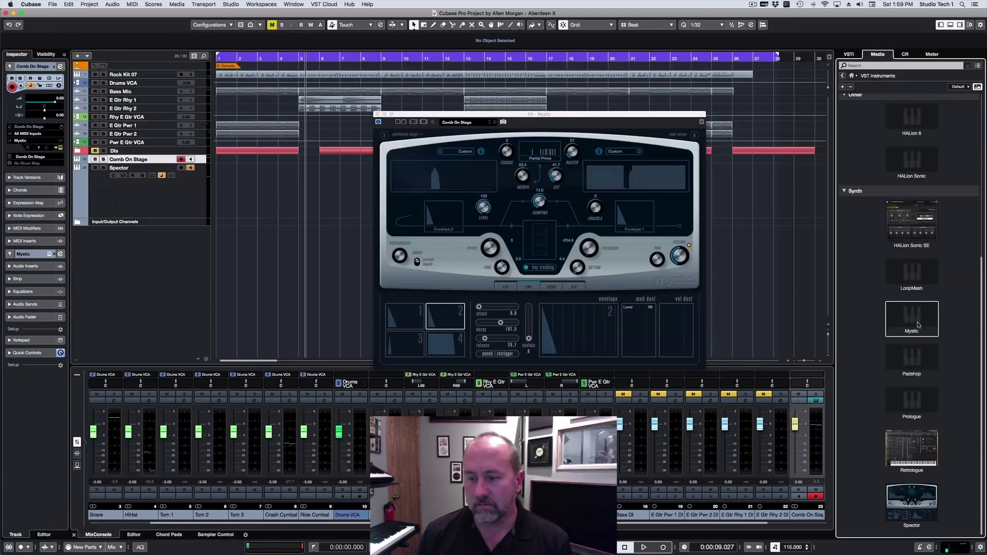
click(505, 122)
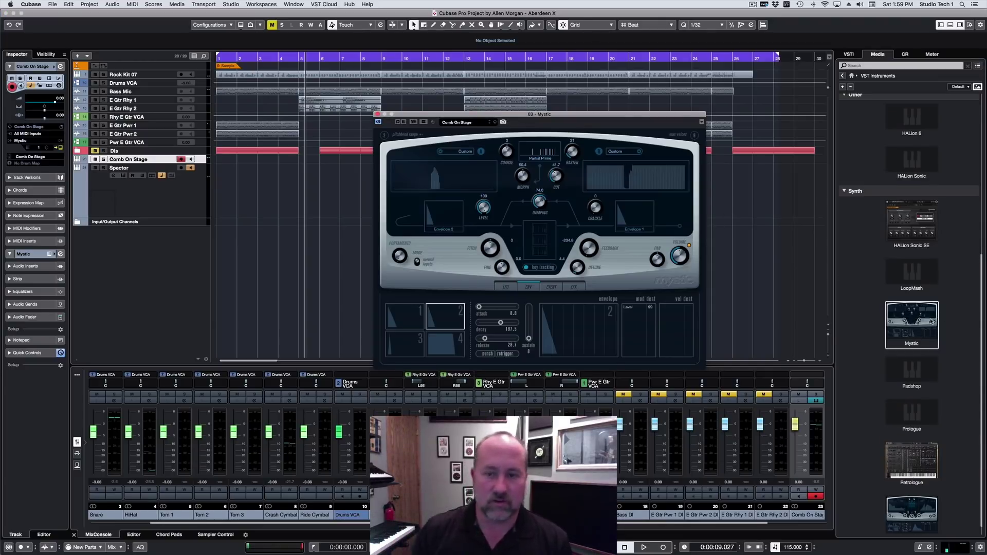
Redraw both spectrum curves in the Mystic editor freehand and close the editor
drag(411, 178, 496, 185)
mouse_move(623, 176)
mouse_down()
mouse_move(679, 177)
mouse_move(588, 177)
mouse_up()
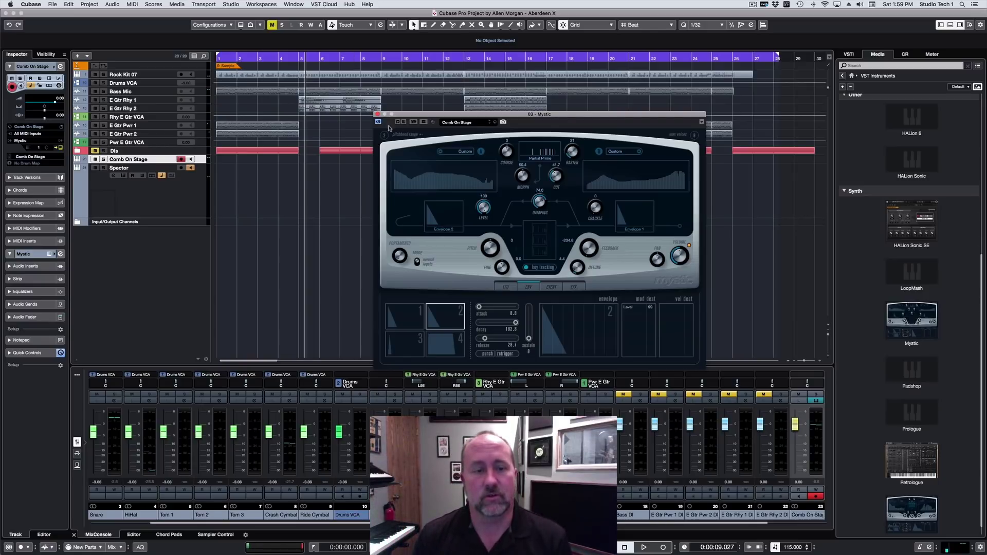
click(378, 114)
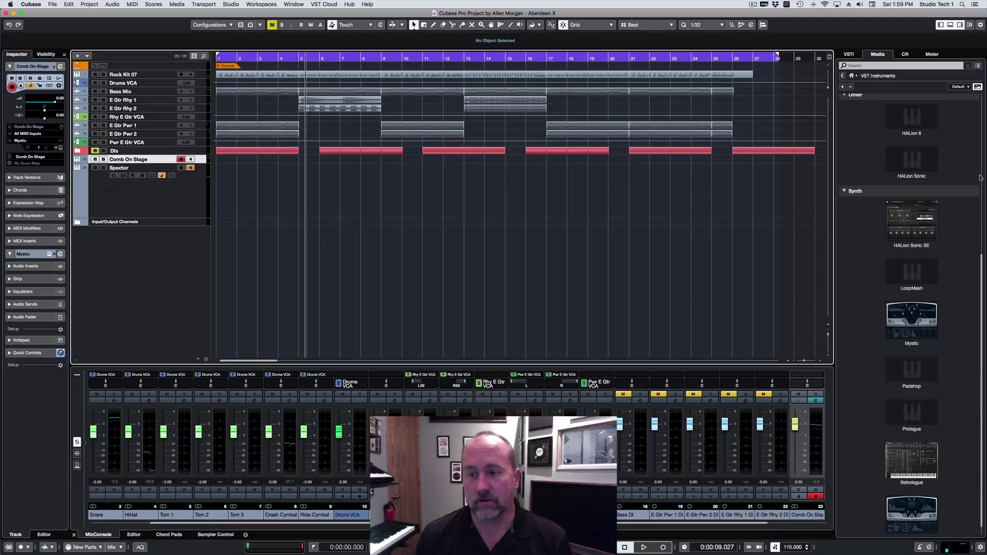
Switch the media browser back to the text list and show the VST effects sorted by category
click(979, 87)
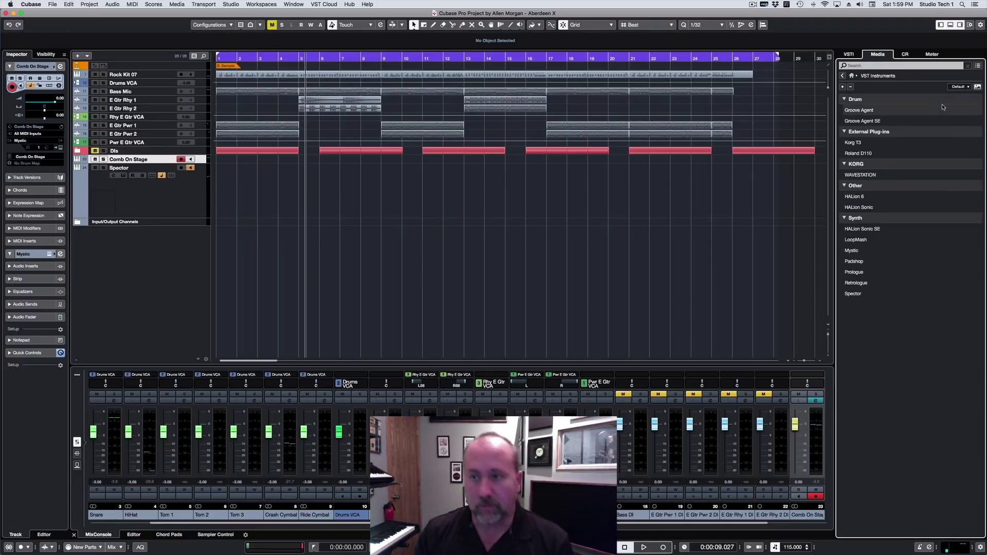
click(853, 76)
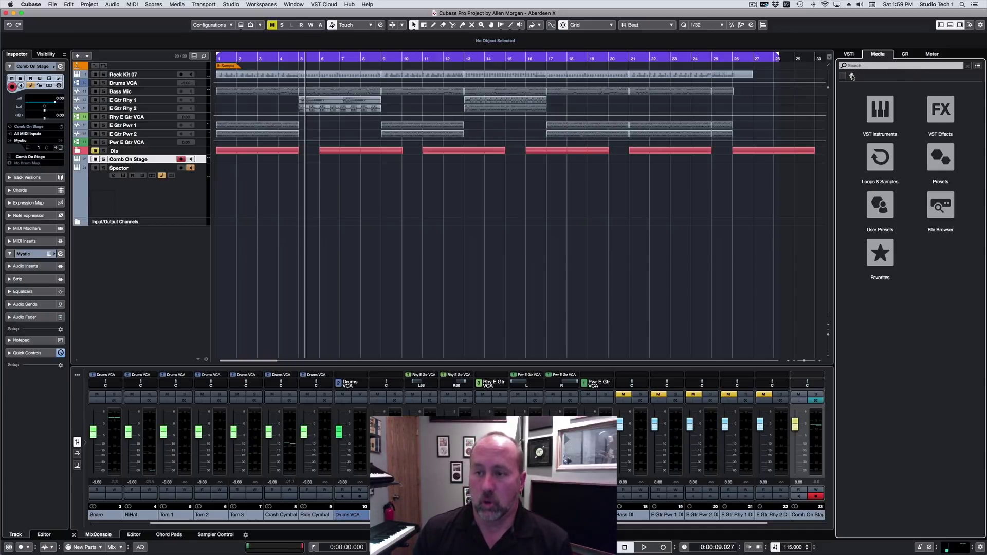
click(948, 114)
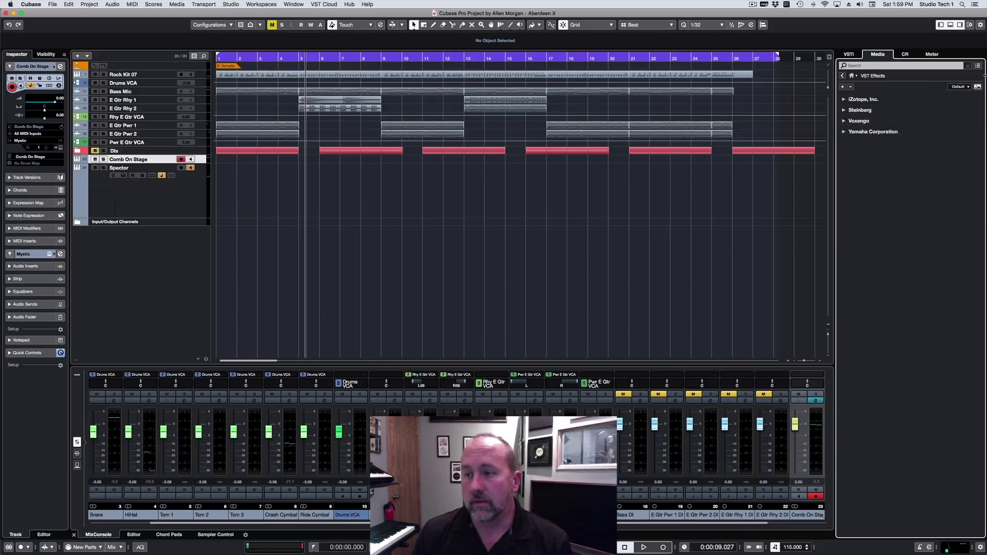
click(954, 87)
click(876, 100)
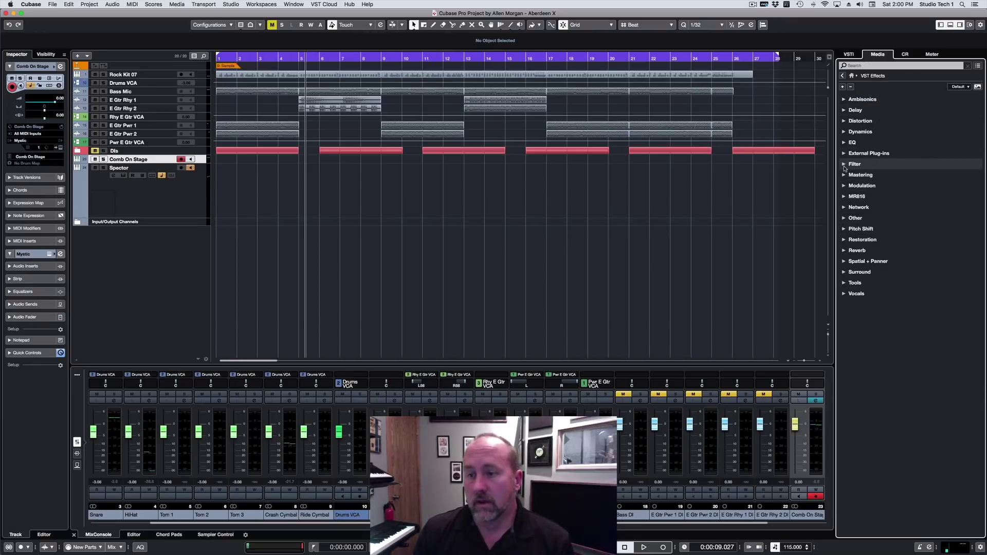
Open the presets of the RoomWorks SE reverb and audition the Bright Plate Reverb preset with the preview keyboard
click(857, 251)
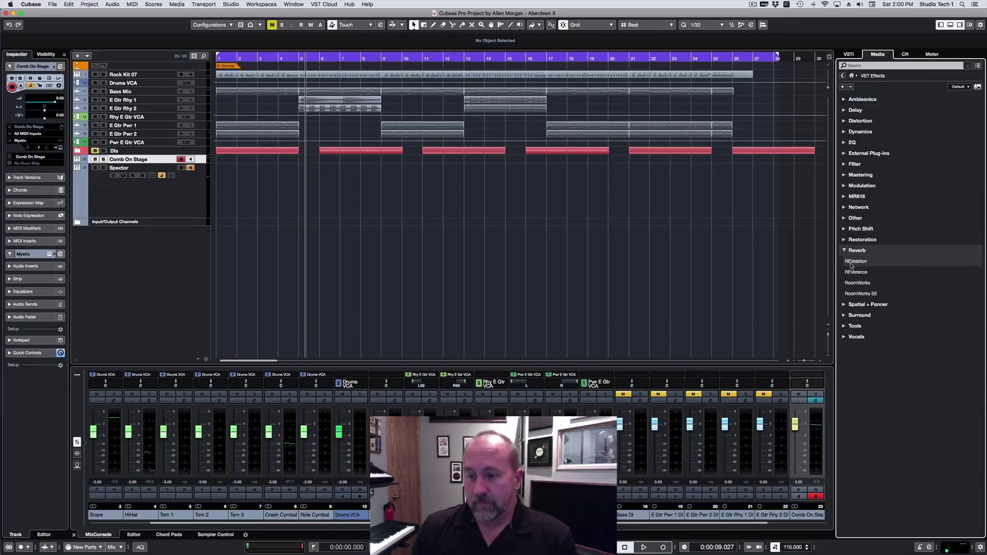
double_click(864, 293)
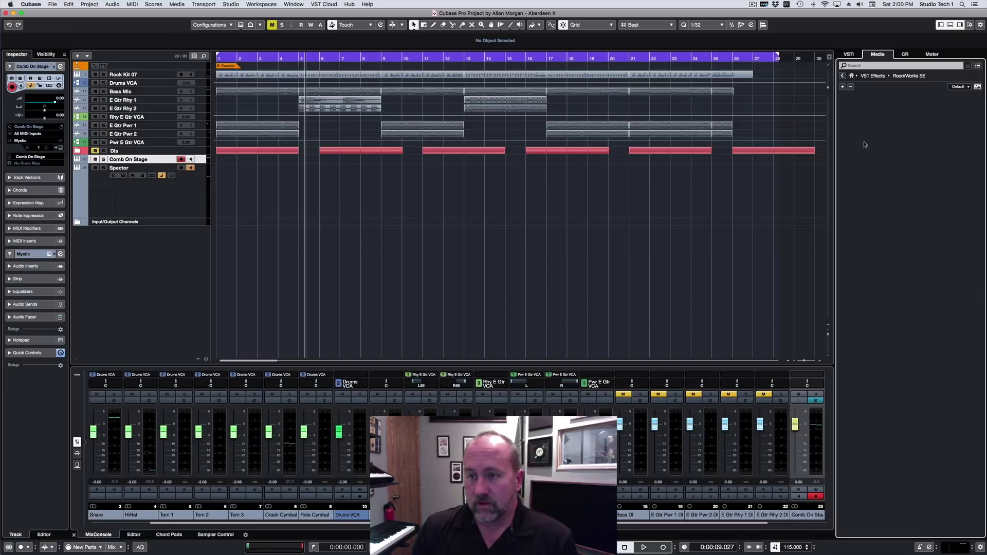
click(873, 171)
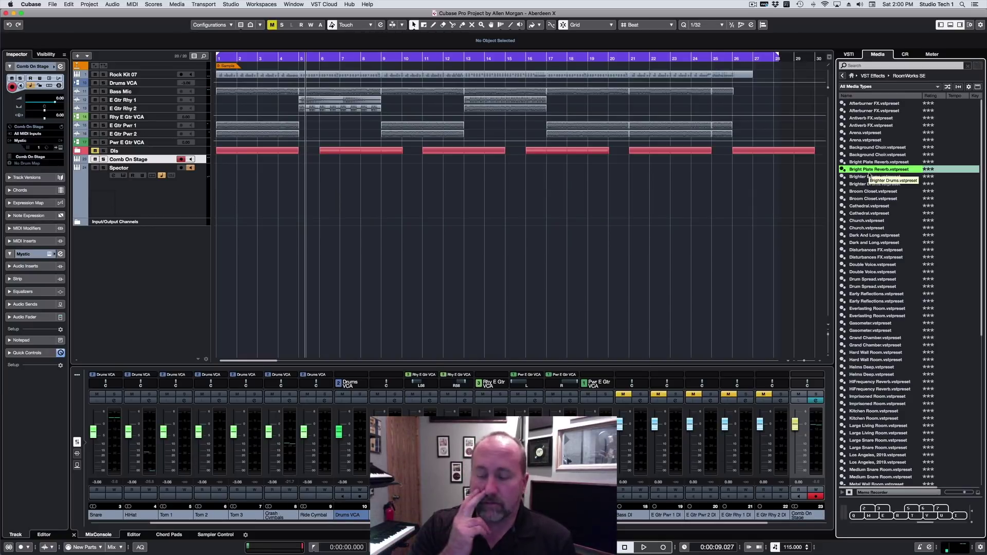
click(885, 509)
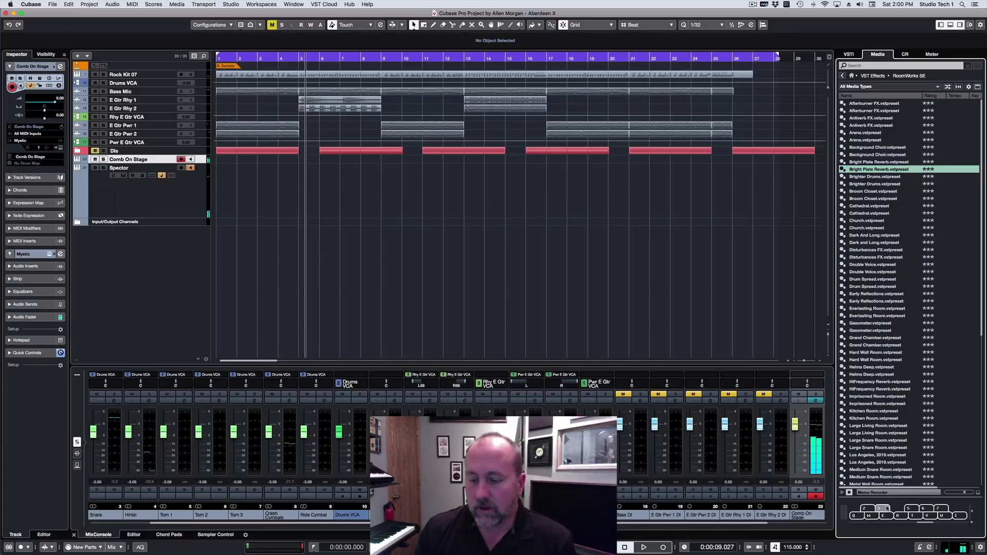
Apply the Bright Plate Reverb preset to the E Gtr Pwr 2 track and open the inserted RoomWorks SE from its channel settings
click(866, 171)
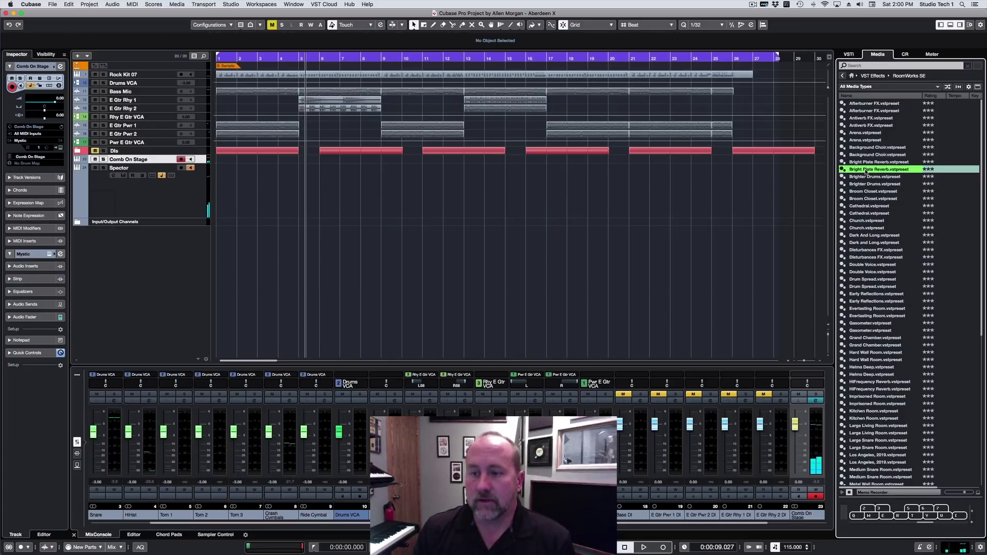
drag(867, 171, 134, 131)
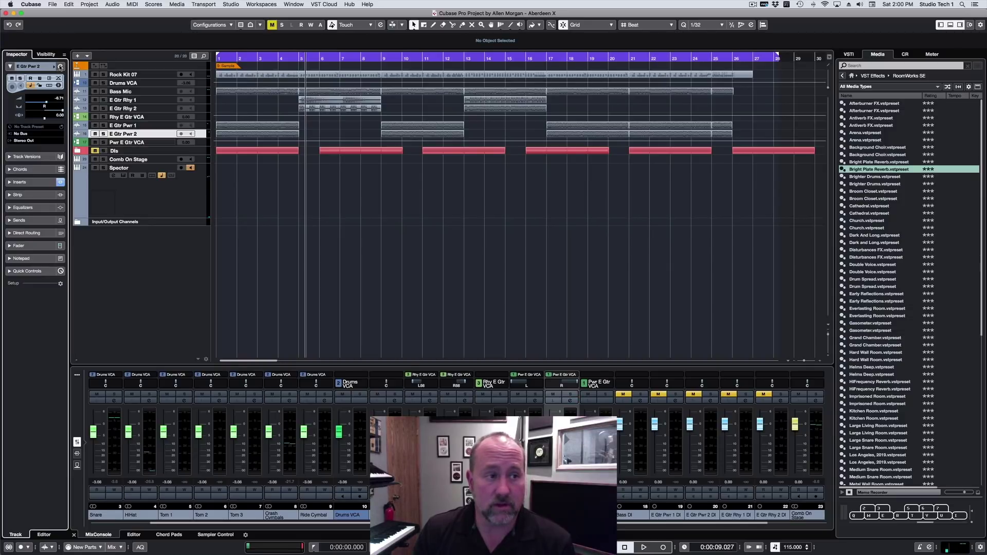
click(60, 67)
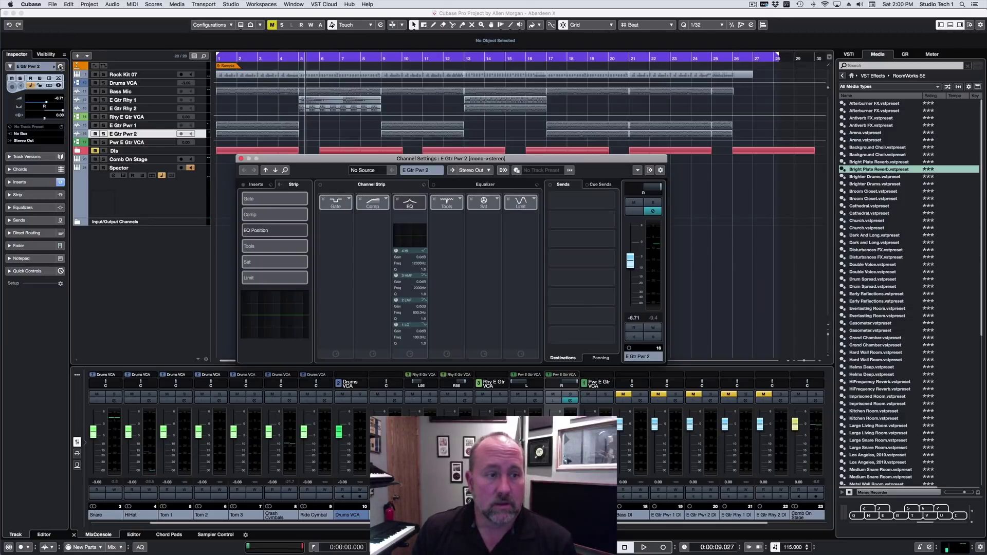
click(256, 184)
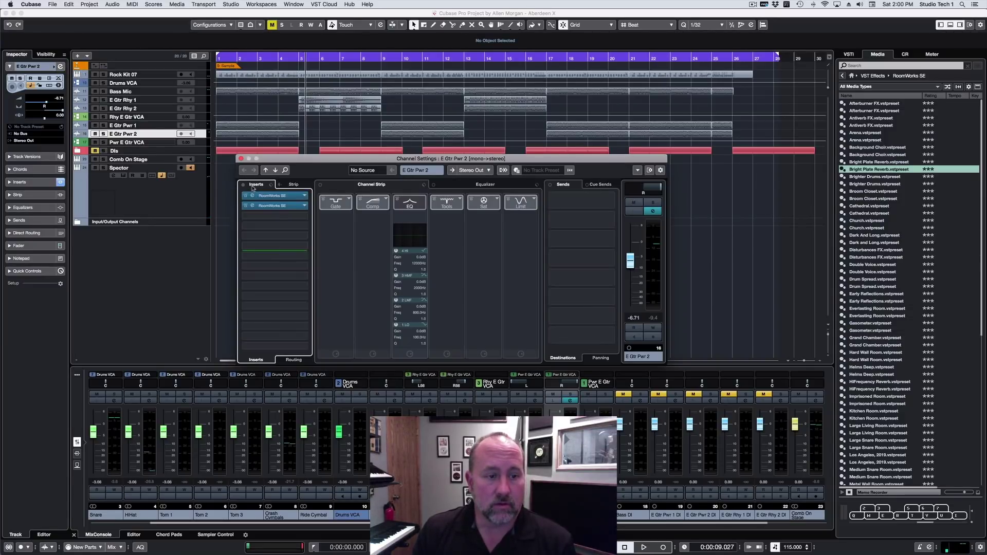
drag(381, 159, 424, 111)
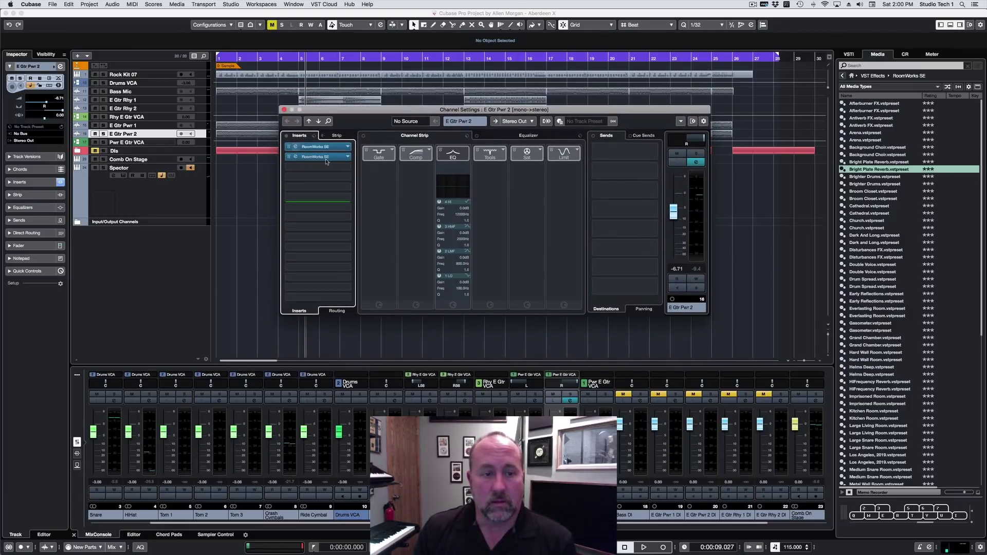
click(341, 158)
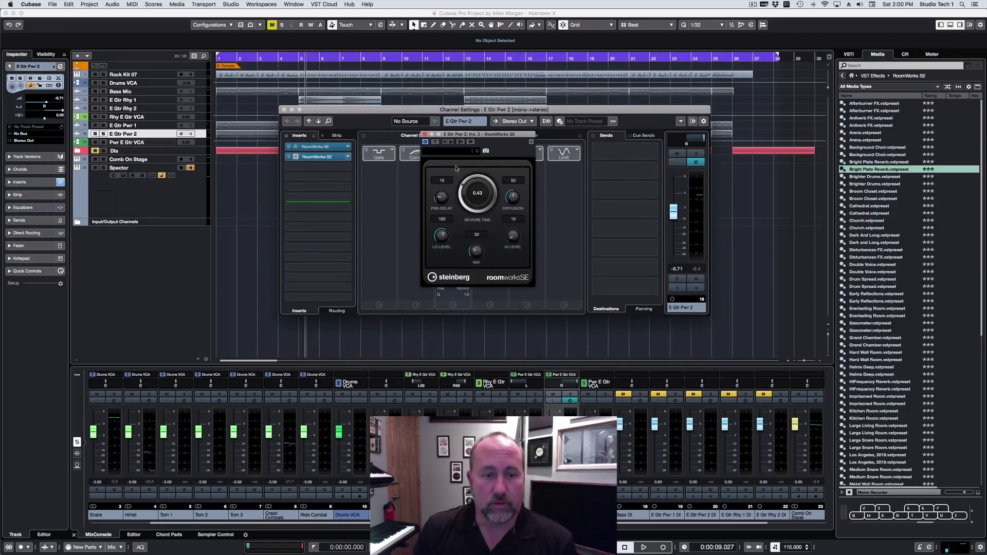
Remove both RoomWorks SE inserts from the E Gtr Pwr 2 channel, discarding the plug-in changes
click(344, 157)
click(344, 158)
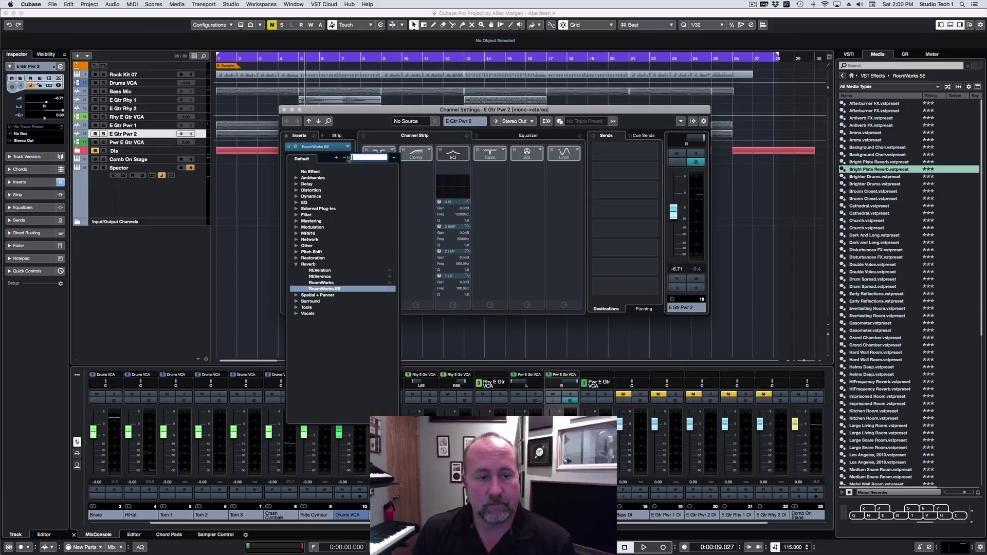
click(319, 172)
click(350, 147)
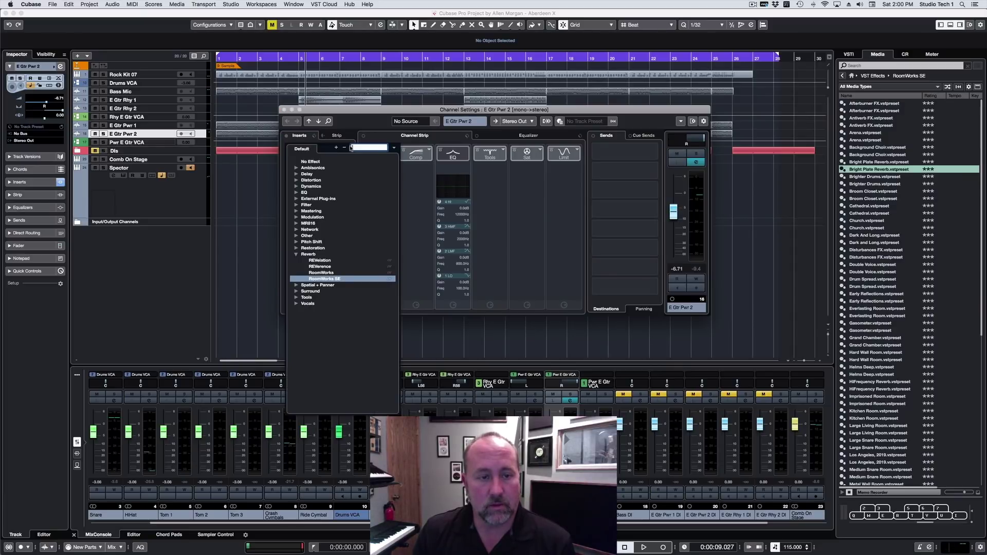
click(319, 162)
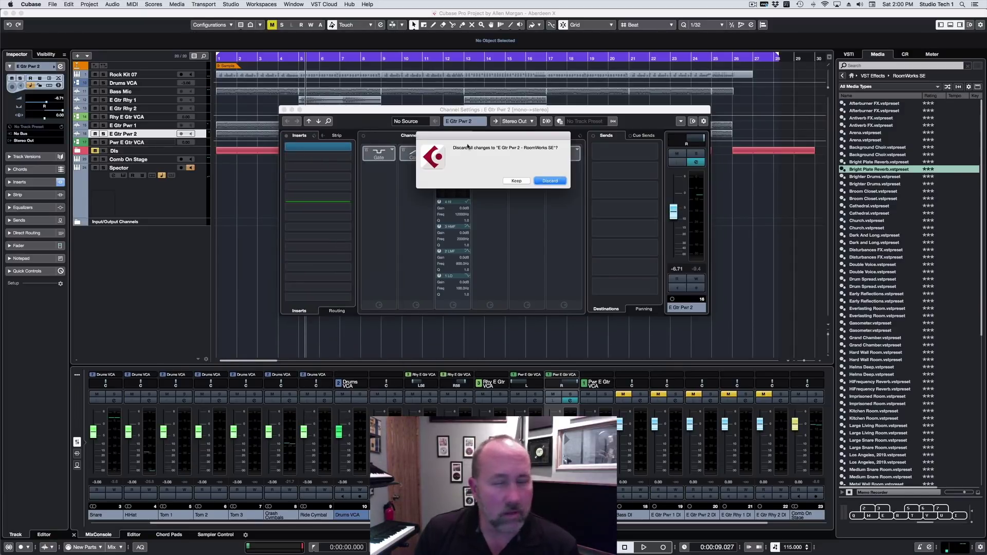
click(542, 181)
Apply the Bright Plate Reverb preset to E Gtr Pwr 2 again and check the inserts in its channel settings
drag(540, 113, 548, 230)
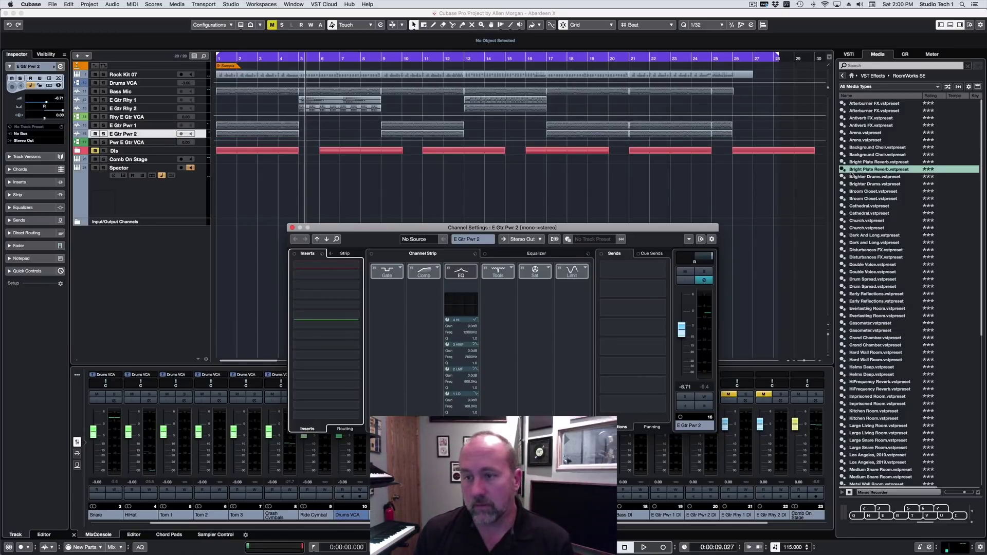
drag(843, 170, 161, 134)
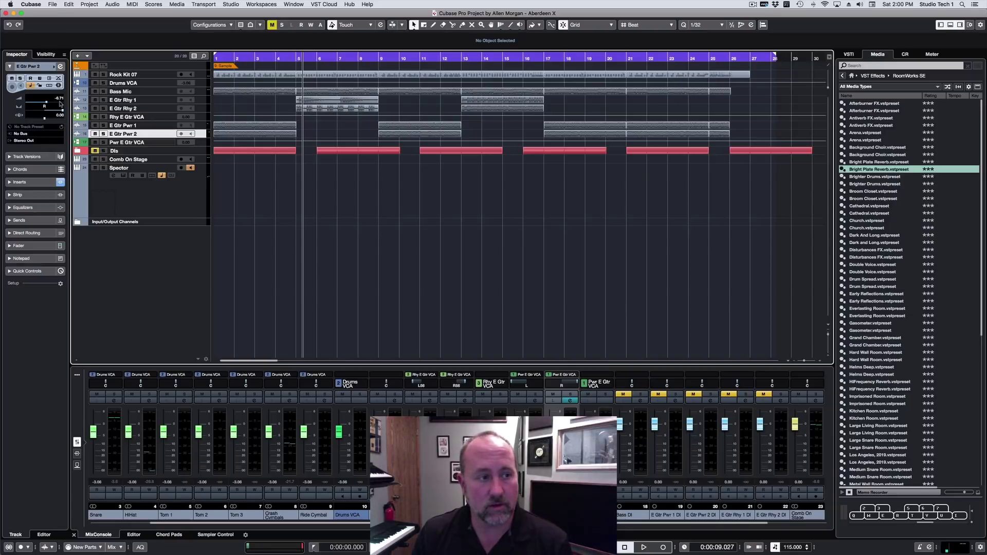
click(60, 67)
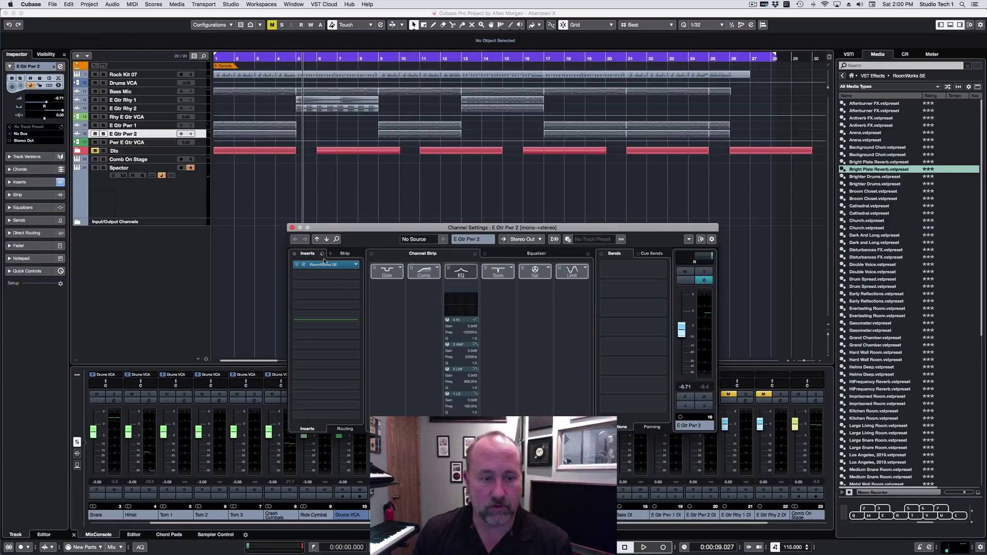
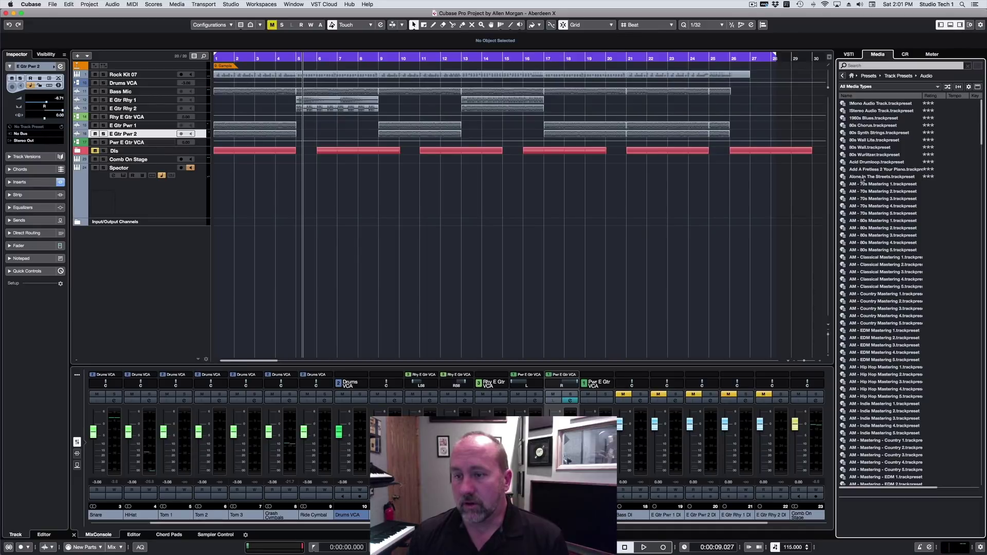
Create an audio track from the AM - 70s Mastering 2 track preset below the existing tracks, enlarge it and review its channel settings
click(858, 192)
drag(858, 196, 165, 233)
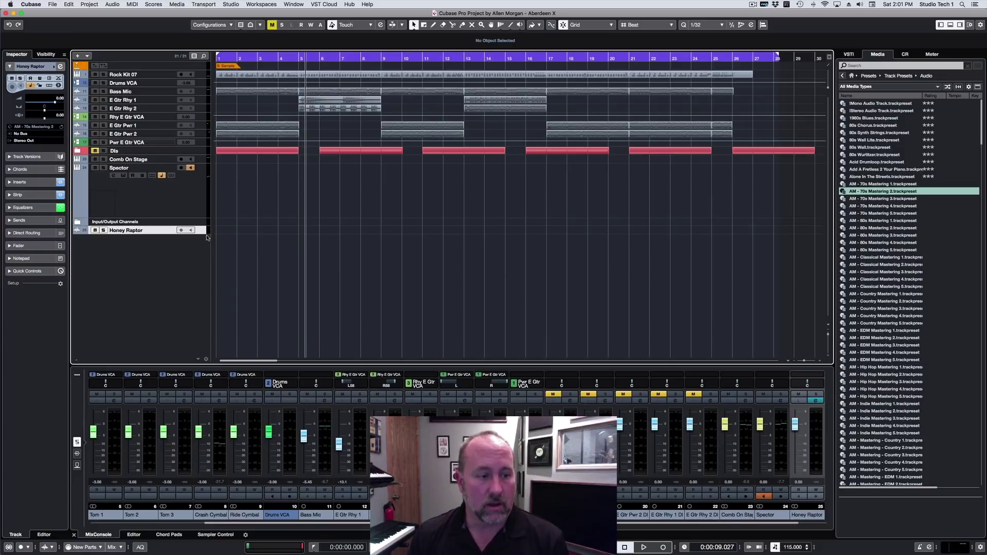
drag(202, 232, 196, 257)
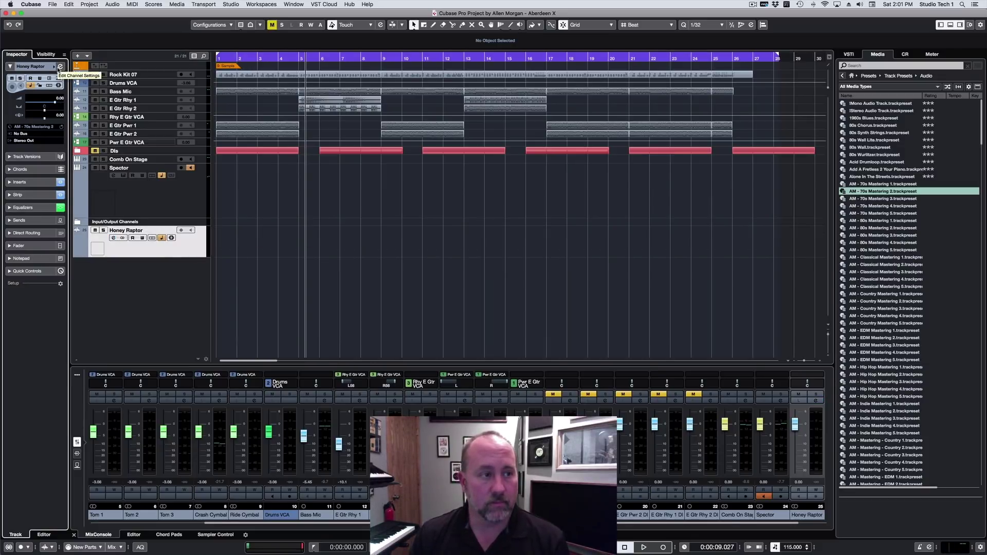
click(60, 67)
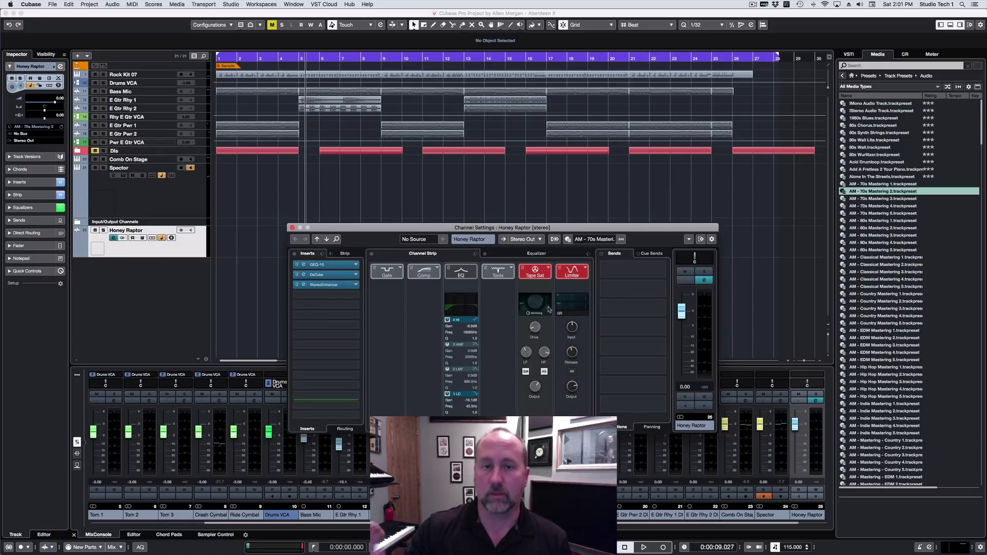
click(292, 228)
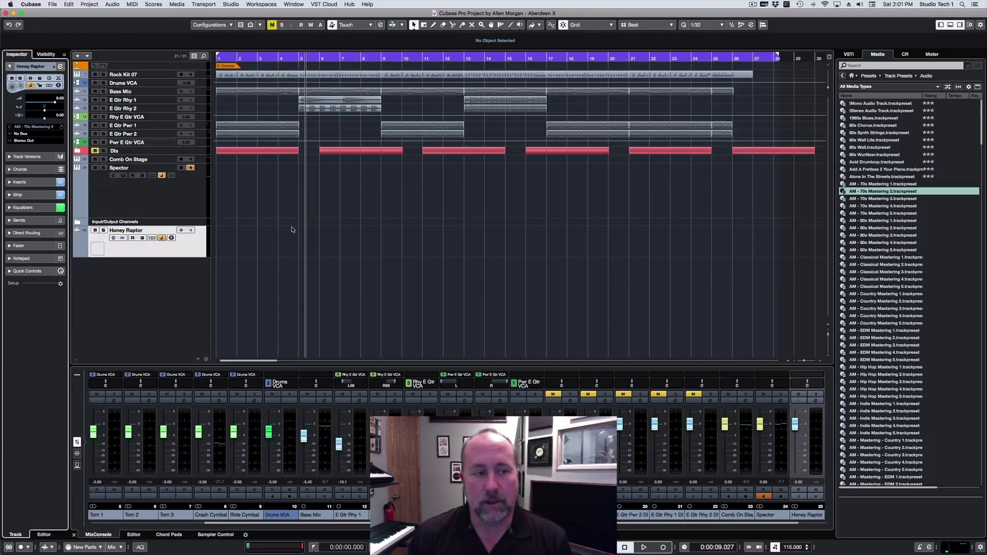
Enlarge the Bass Mic track's height and open its channel settings with the inserts shown
click(202, 137)
mouse_move(202, 136)
mouse_down()
mouse_move(201, 181)
mouse_move(204, 131)
mouse_up()
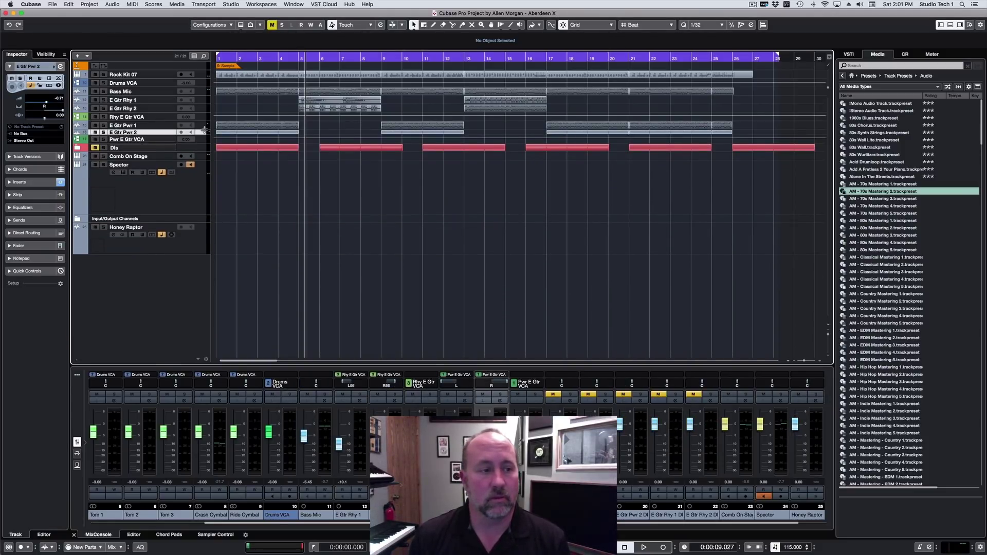
click(202, 93)
drag(201, 96, 196, 140)
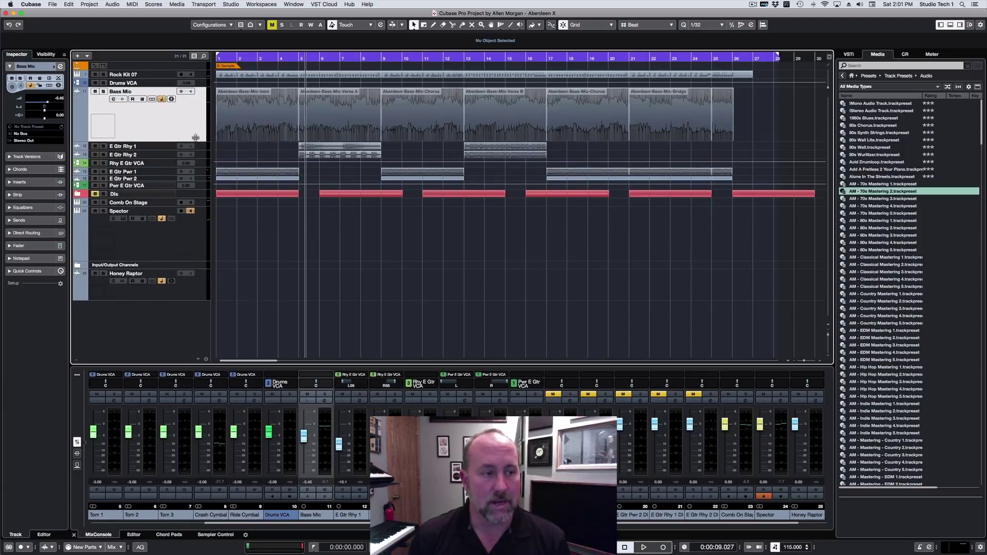
click(60, 67)
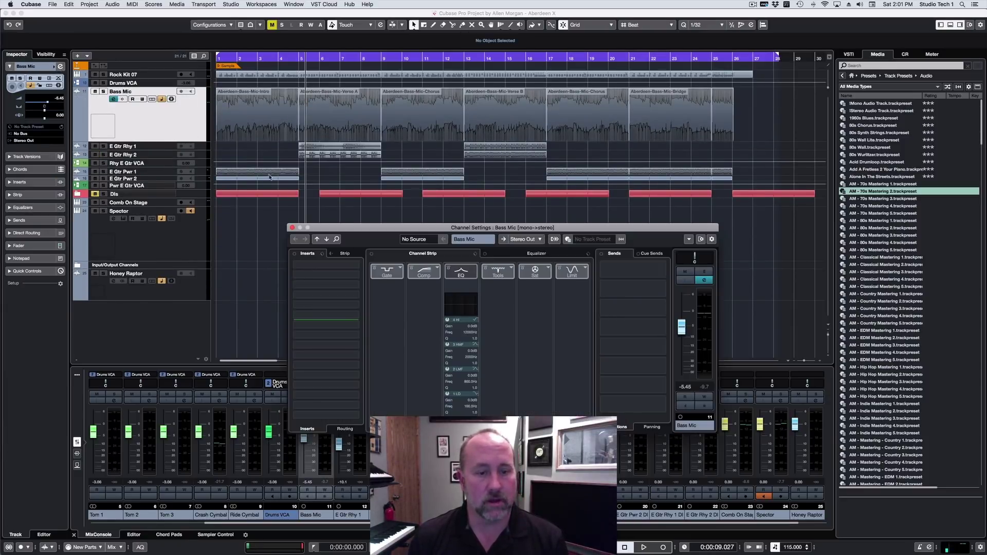
click(342, 254)
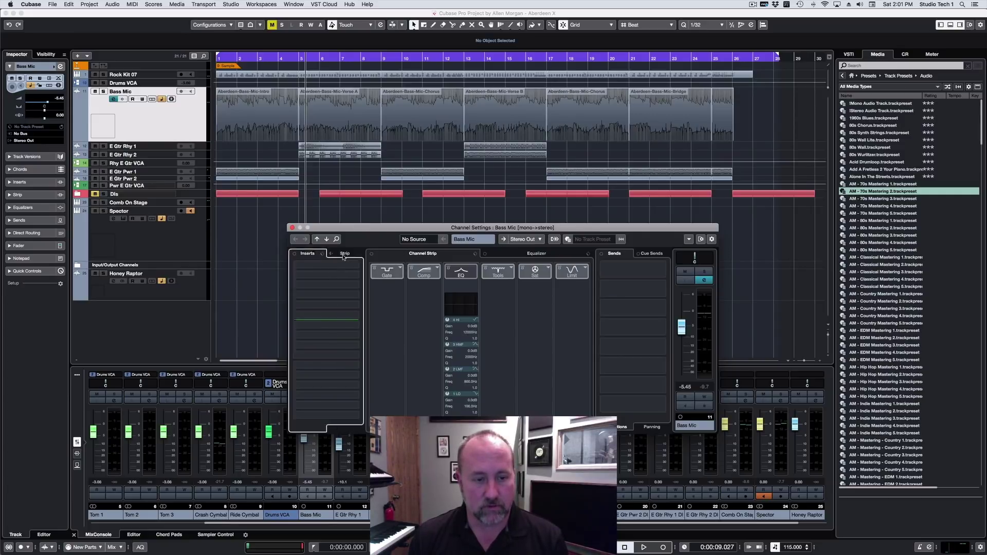
click(309, 253)
Apply the AM - 70s Mastering 2 track preset to the Bass Mic track and review its inserts and channel strip
click(880, 194)
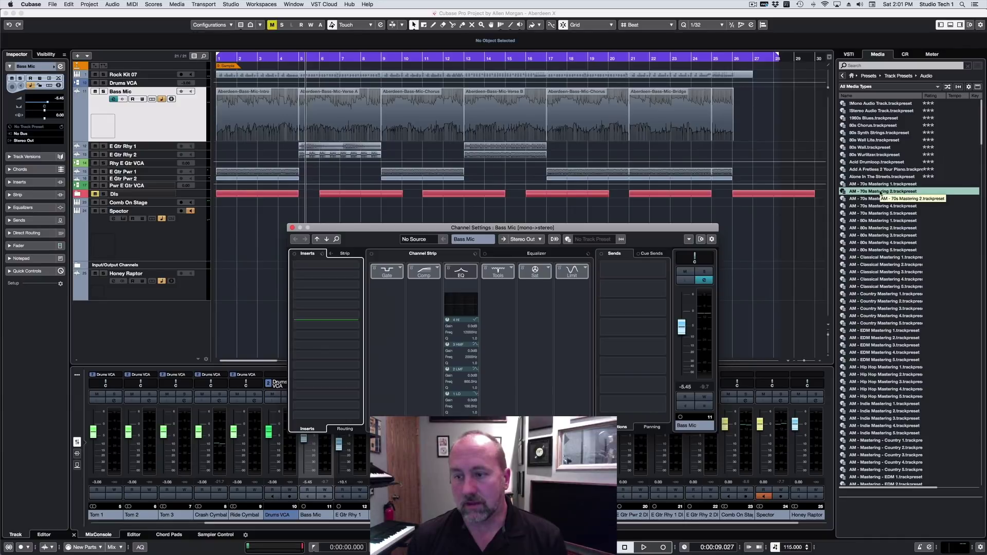
drag(880, 195, 145, 123)
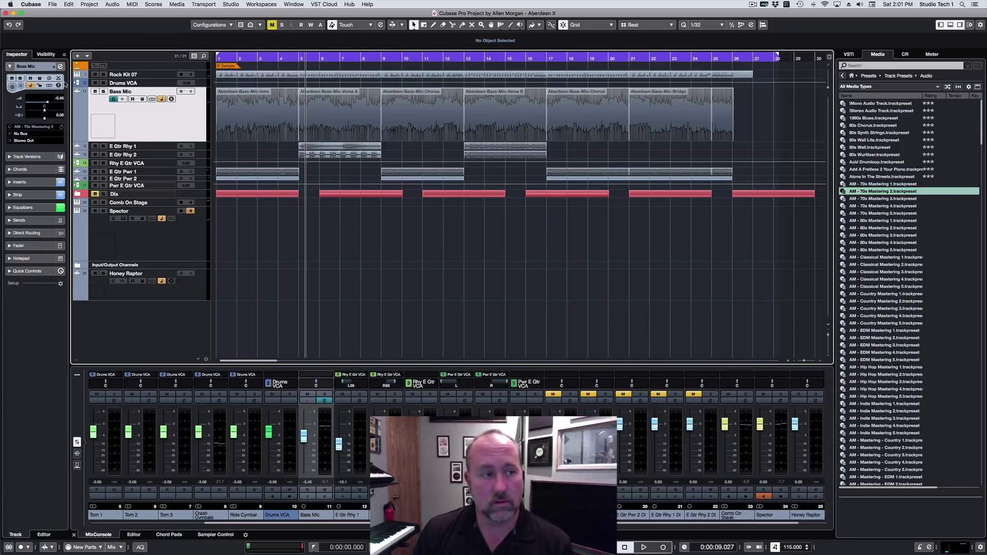
click(60, 67)
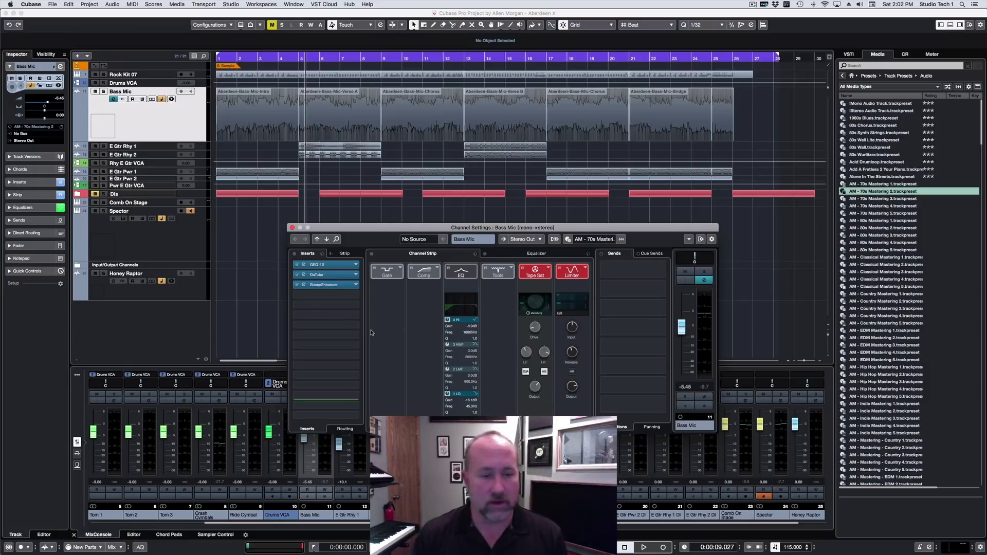
click(292, 228)
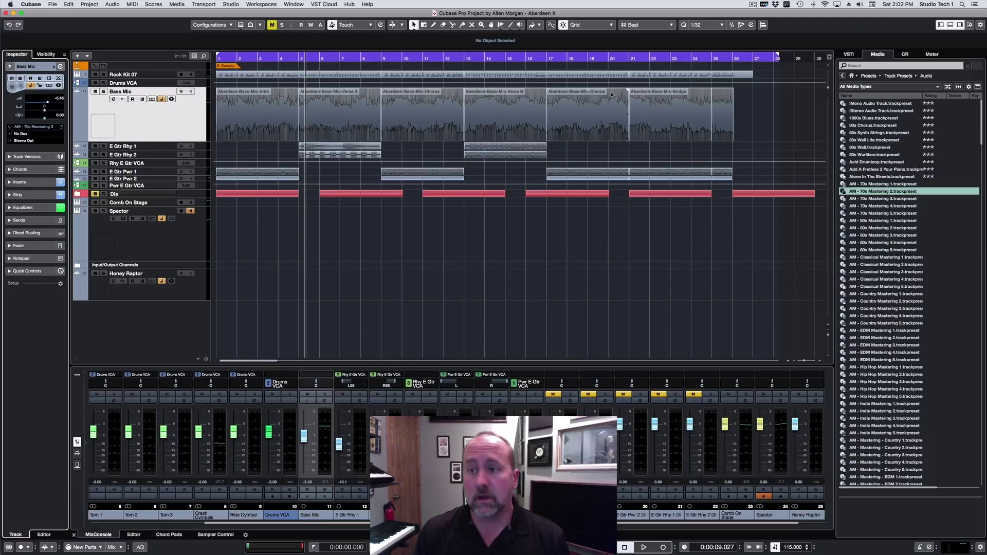
Open the Colliding Worlds library under Loops & Samples in the media browser
click(853, 77)
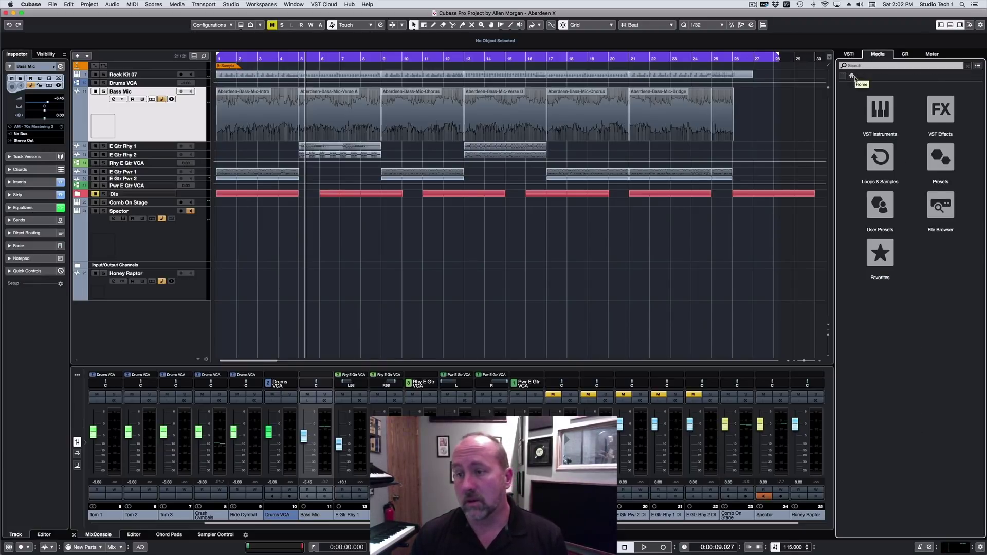
click(890, 161)
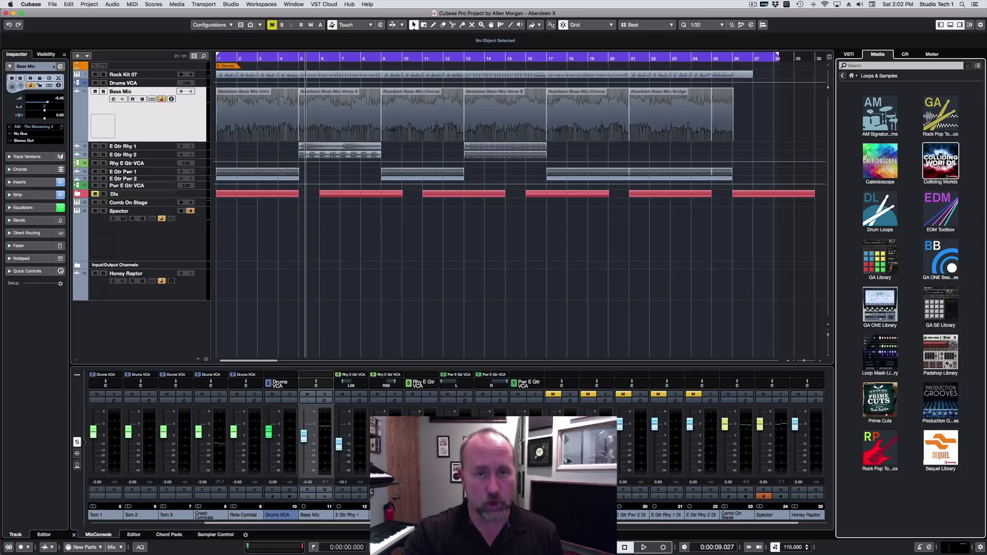
click(938, 175)
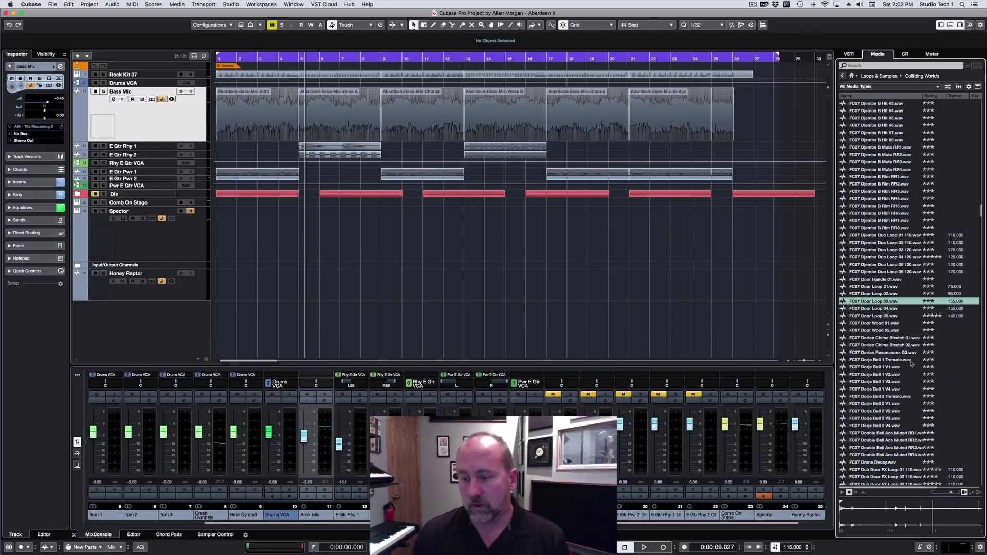
Sort the Colliding Worlds files by highest rating and audition FC07 Djembe A Loop 01 115
click(928, 97)
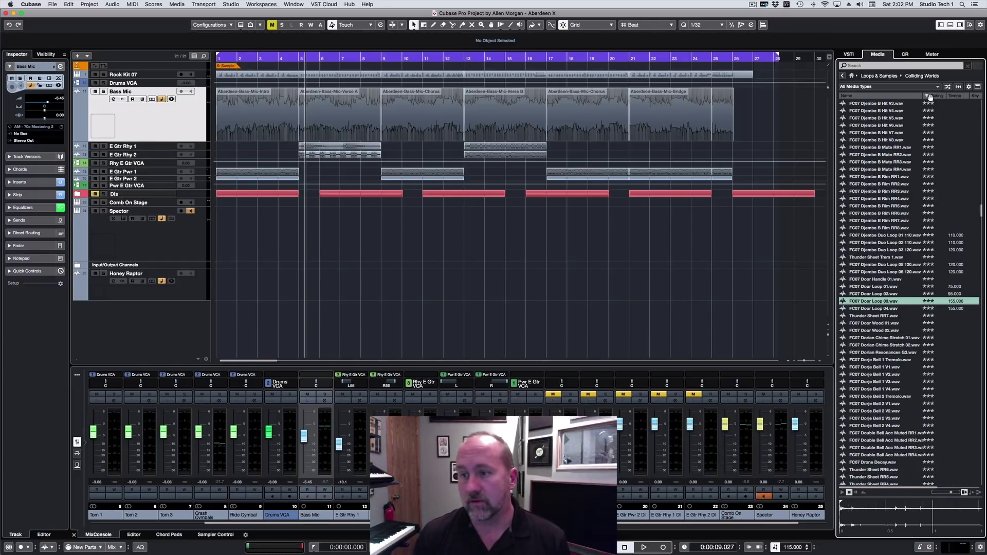
click(930, 96)
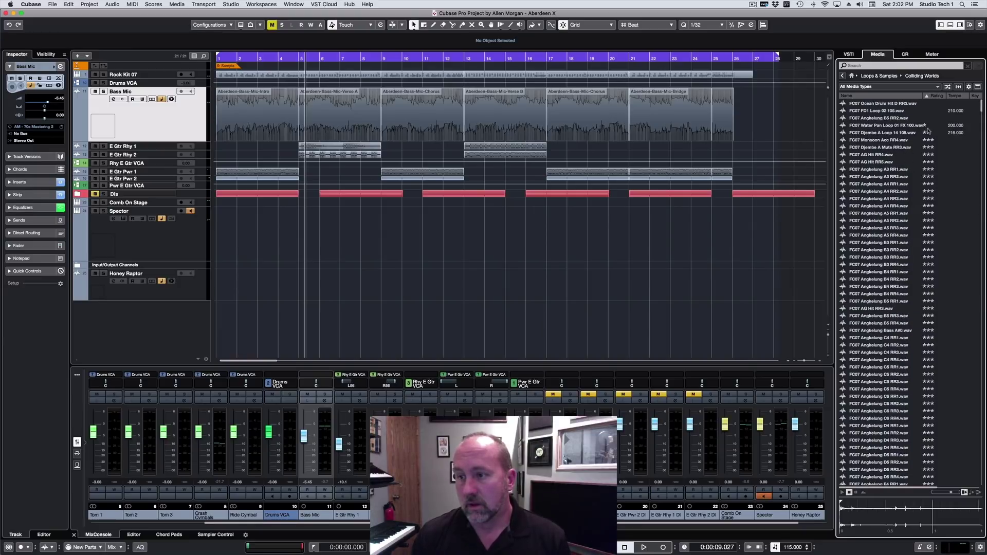
click(932, 96)
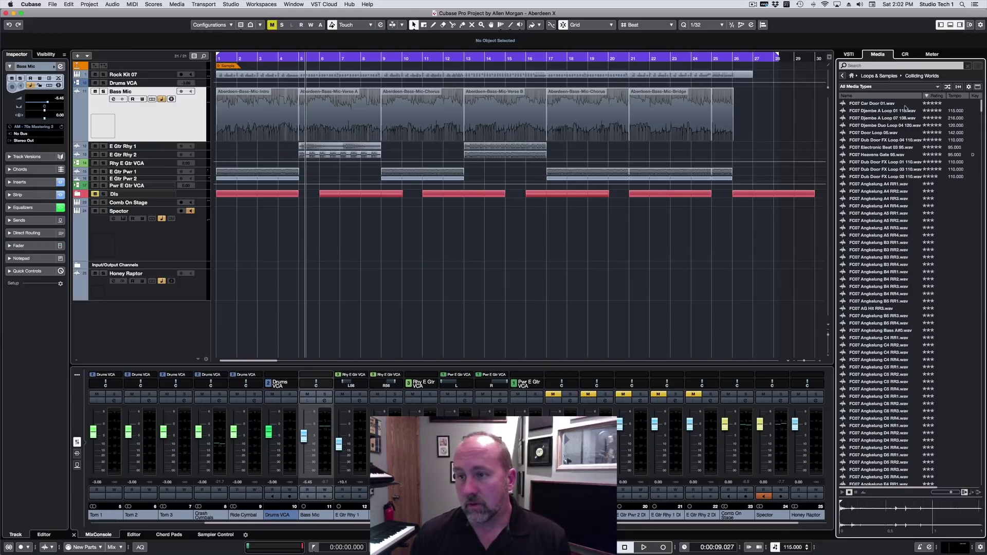
click(876, 111)
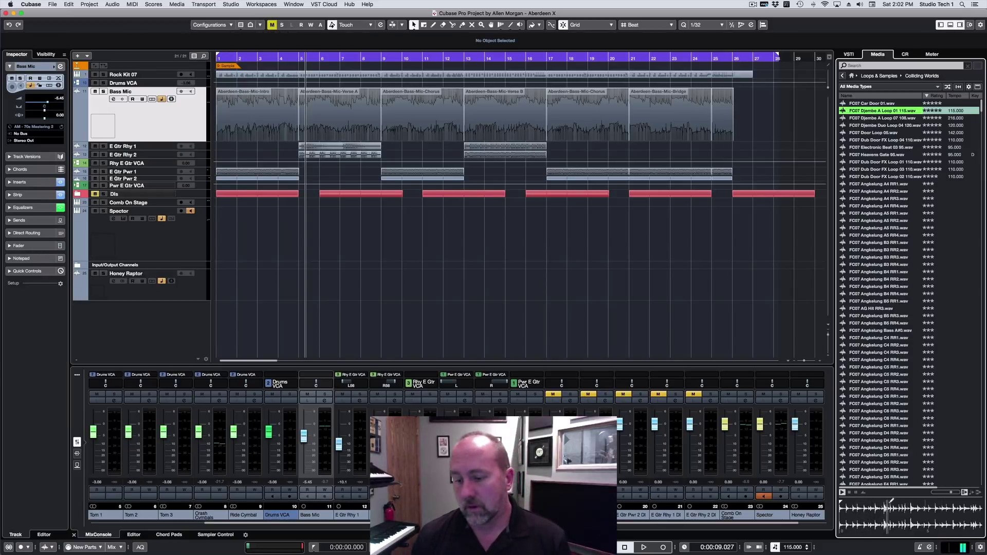
click(849, 493)
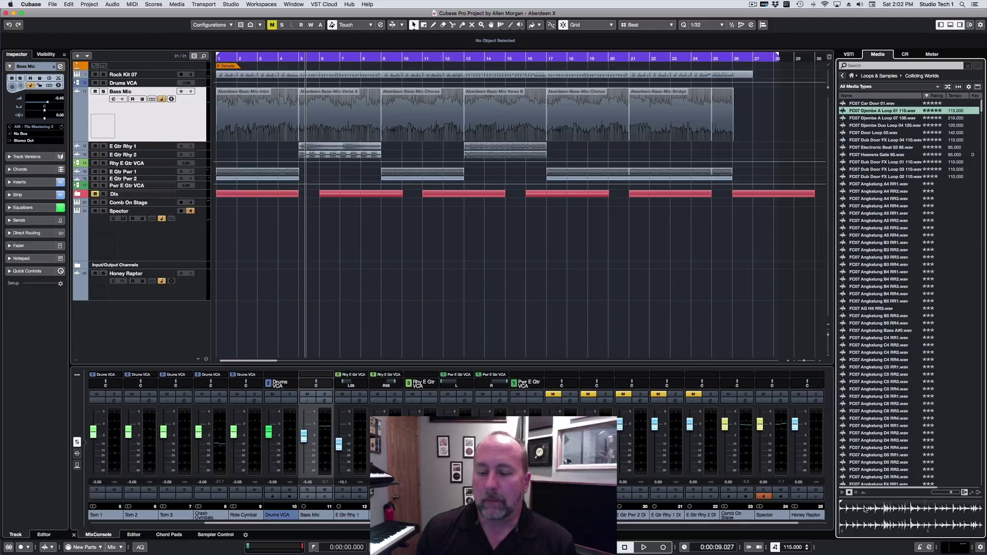
Try placing FC07 Djembe A Loop 01 115 on the Bass Mic track around bar 27, and delete the placed event
click(879, 112)
drag(858, 125, 760, 118)
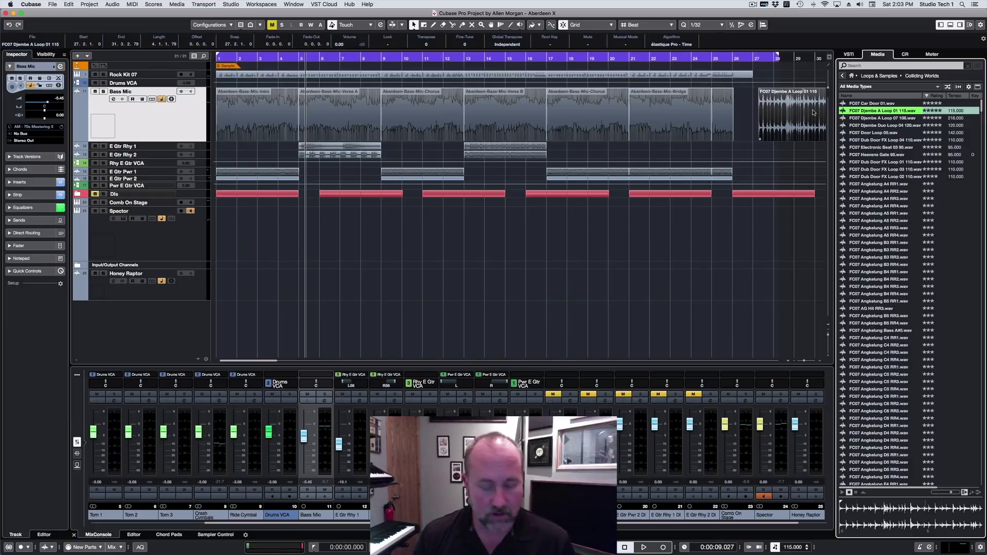
key(Delete)
Add FC07 Djembe A Loop 01 115 to the project on a new audio track below the existing tracks
drag(879, 111, 152, 333)
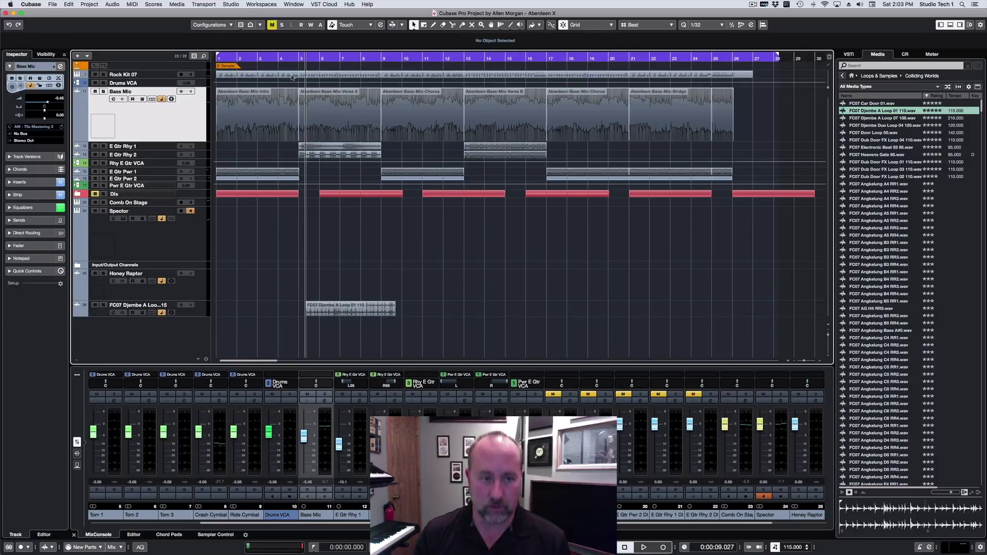
Delete the full-length loop event from the FC07 Djembe A Loop 01 115 track
click(371, 314)
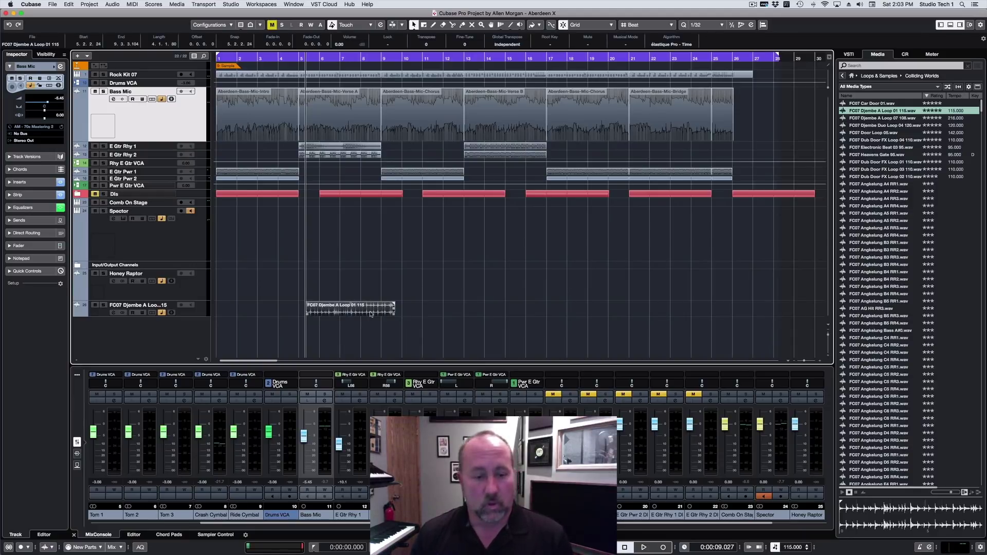
key(Delete)
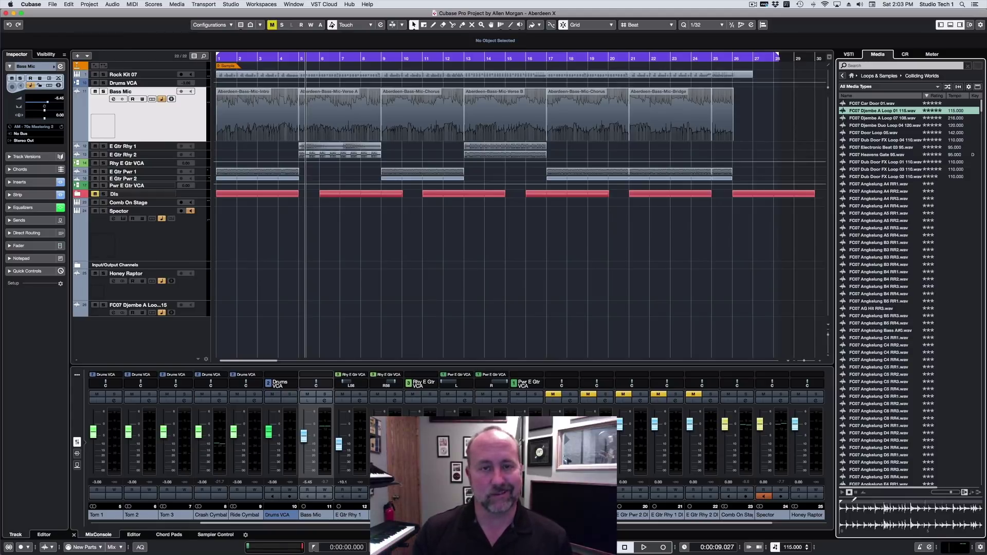
Select a short section of the FC07 Djembe A Loop 01 115 preview waveform, audition it, and trim the start of the selected range
drag(855, 498, 929, 500)
click(856, 492)
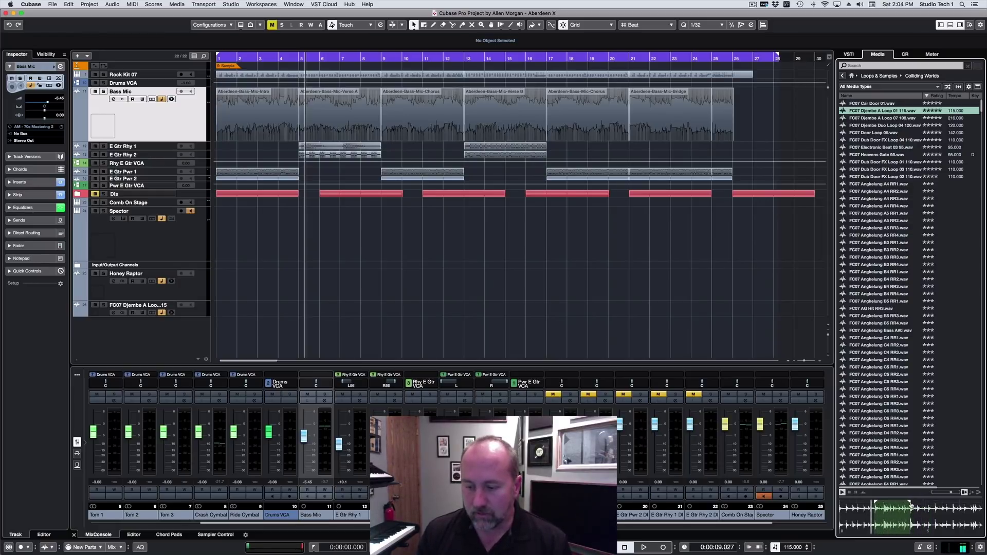
click(843, 492)
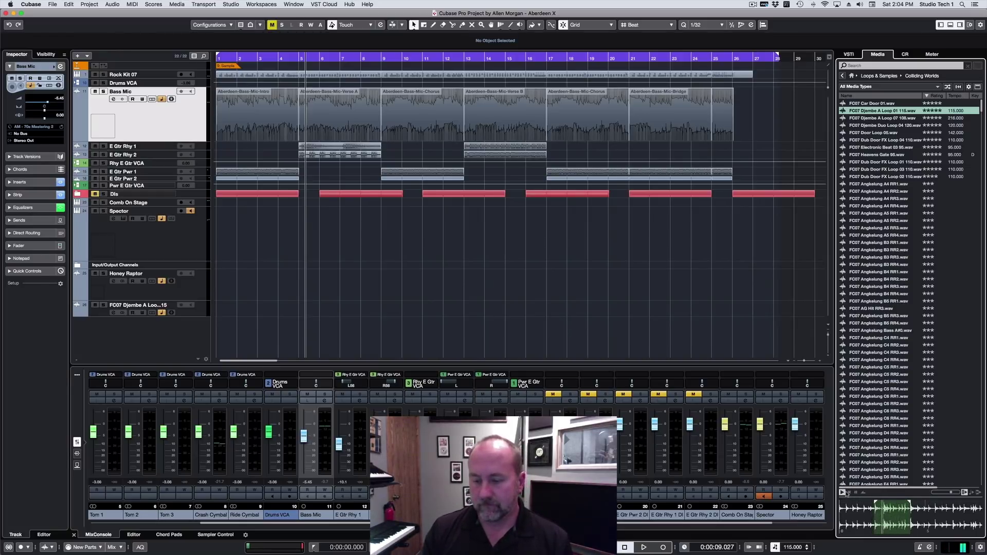
drag(877, 502, 883, 503)
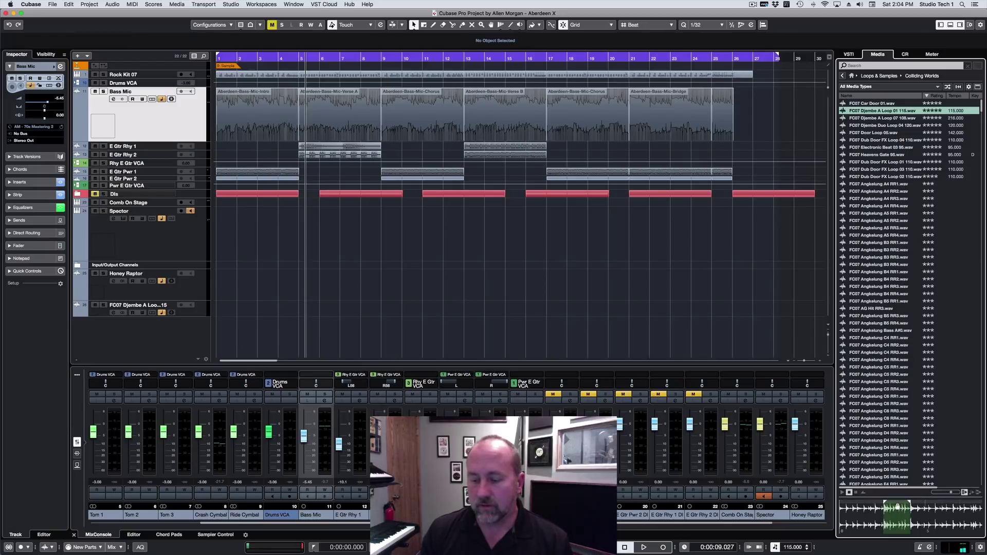
Place the selected loop section at bar 17 on the existing Djembe track and at bar 15, beat 2 on a new audio track below
drag(895, 517, 547, 304)
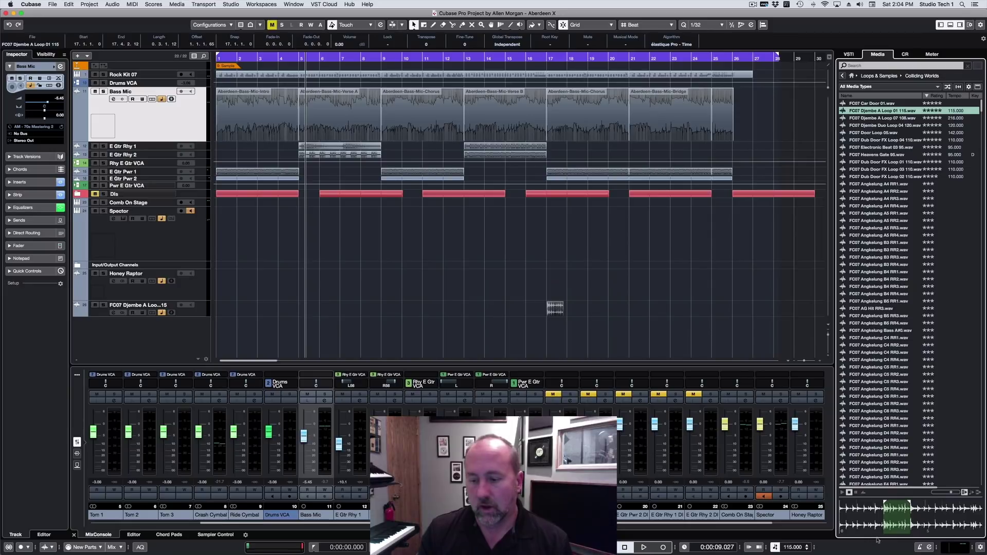
drag(569, 367, 513, 339)
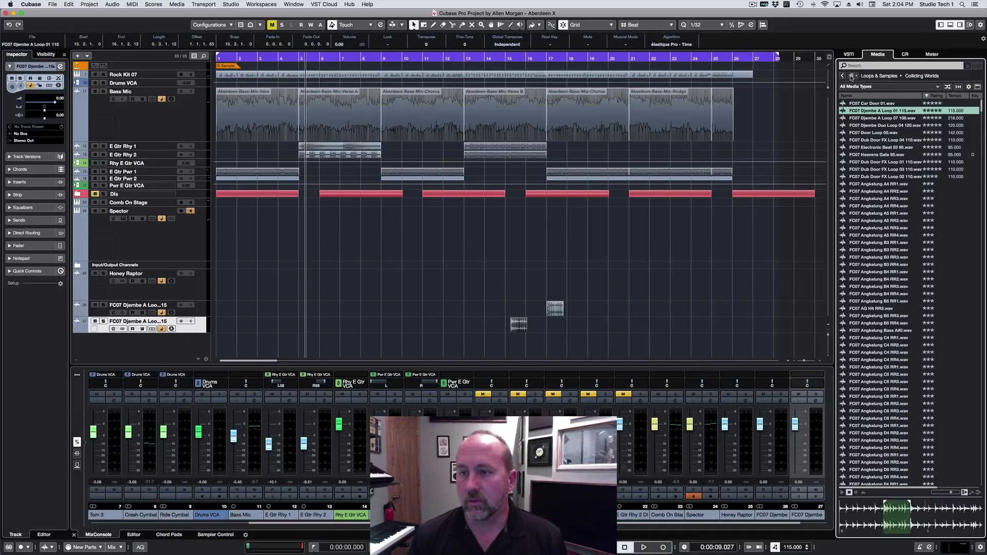
Open the VST Instruments category in the media browser and sort the instruments by vendor
click(851, 76)
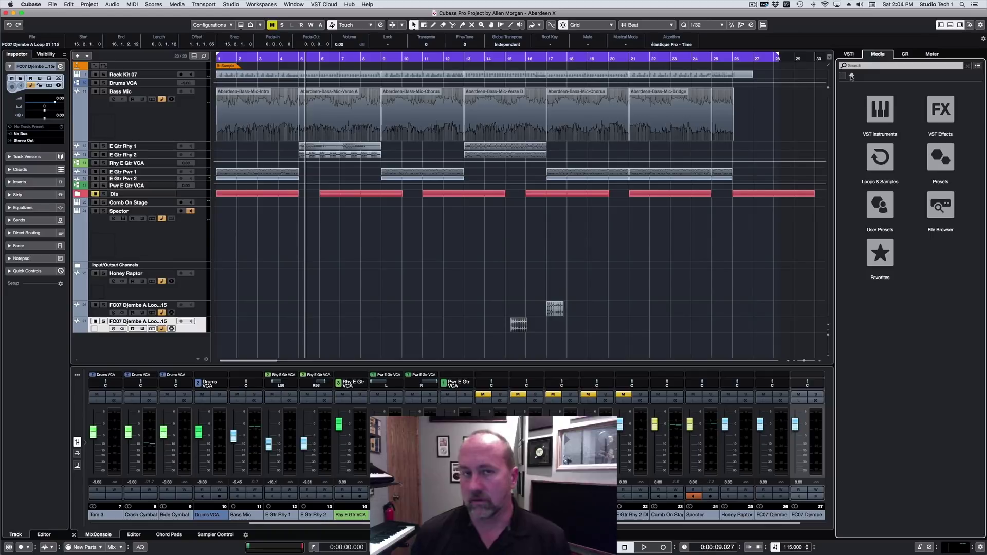
click(891, 117)
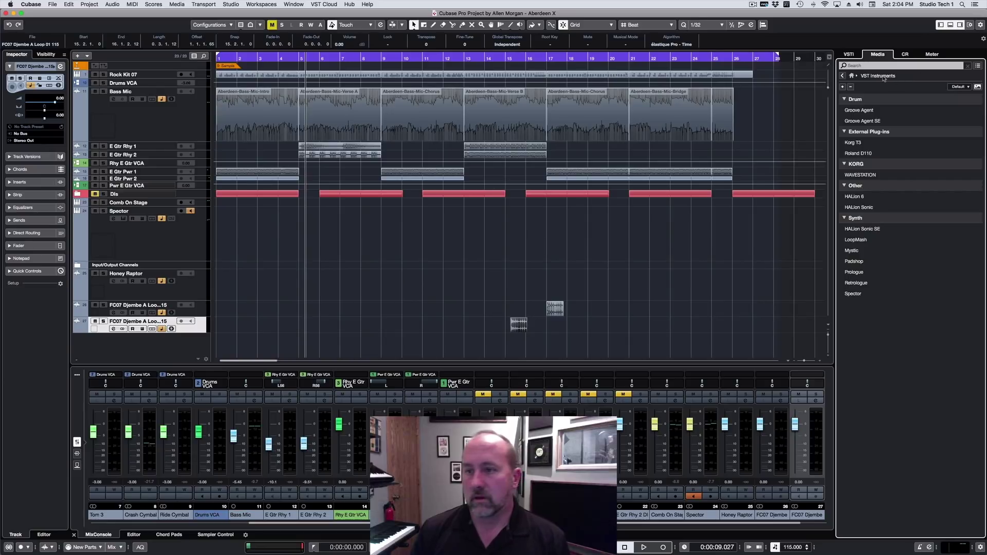
click(961, 87)
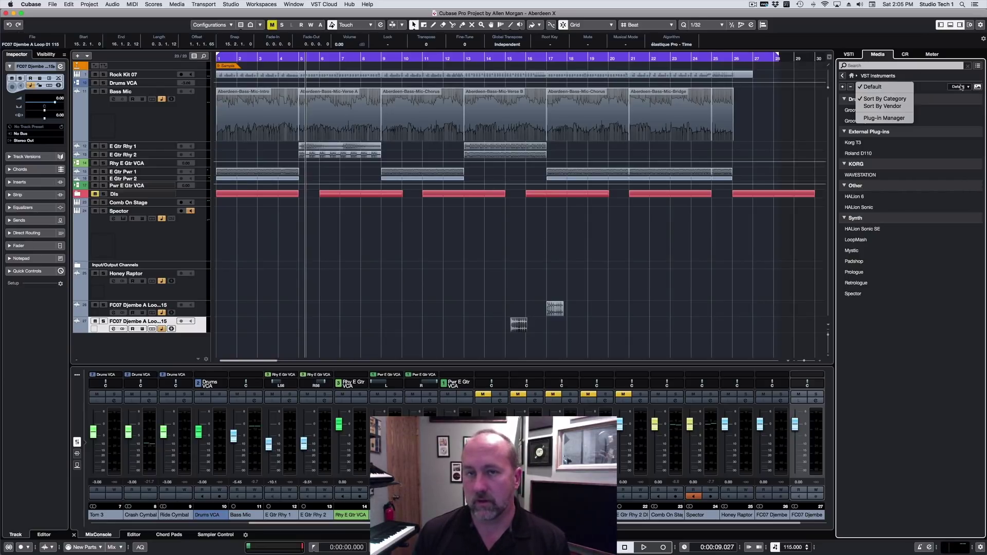
click(882, 106)
Open the VST Plug-in Manager, review its Blacklist and VST Instruments lists, and close it
click(949, 87)
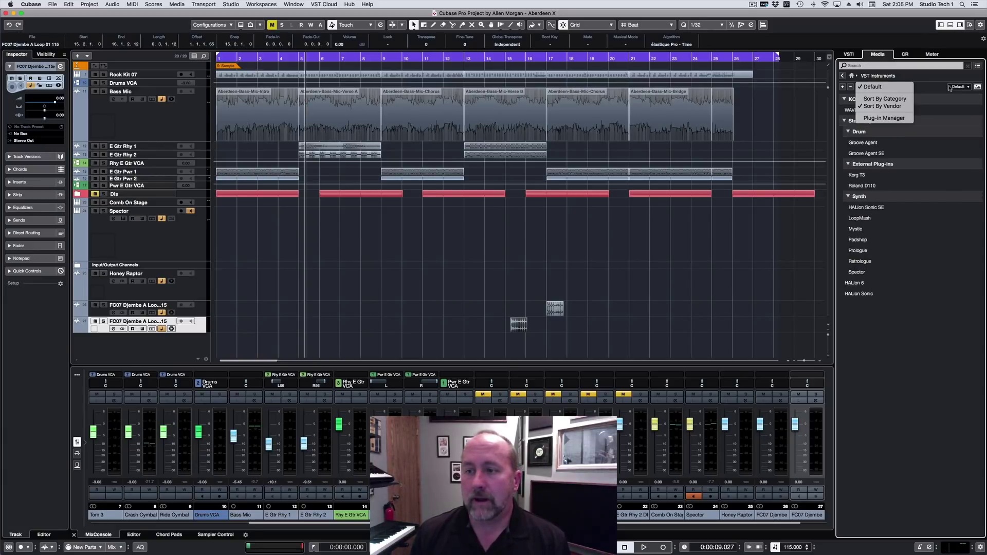
click(870, 118)
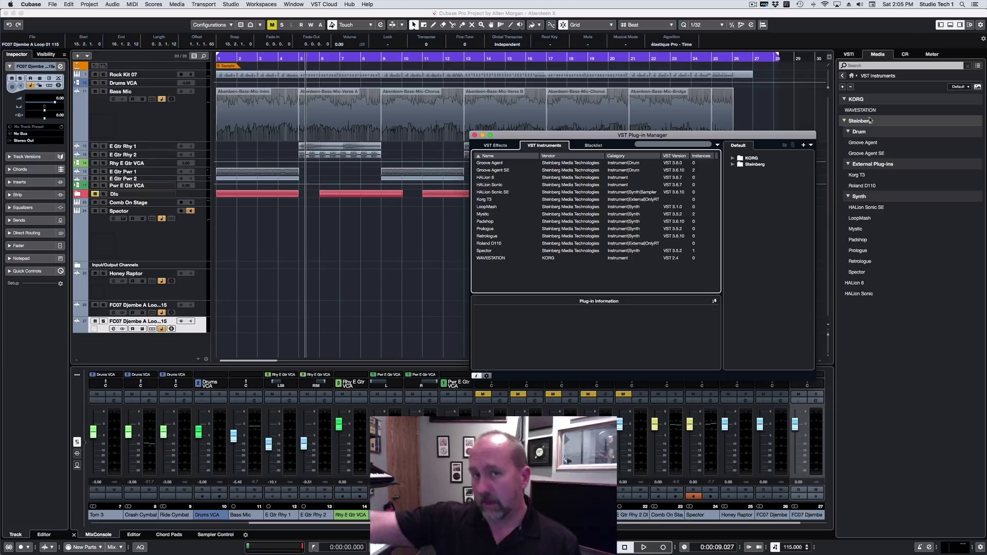
click(596, 145)
click(530, 145)
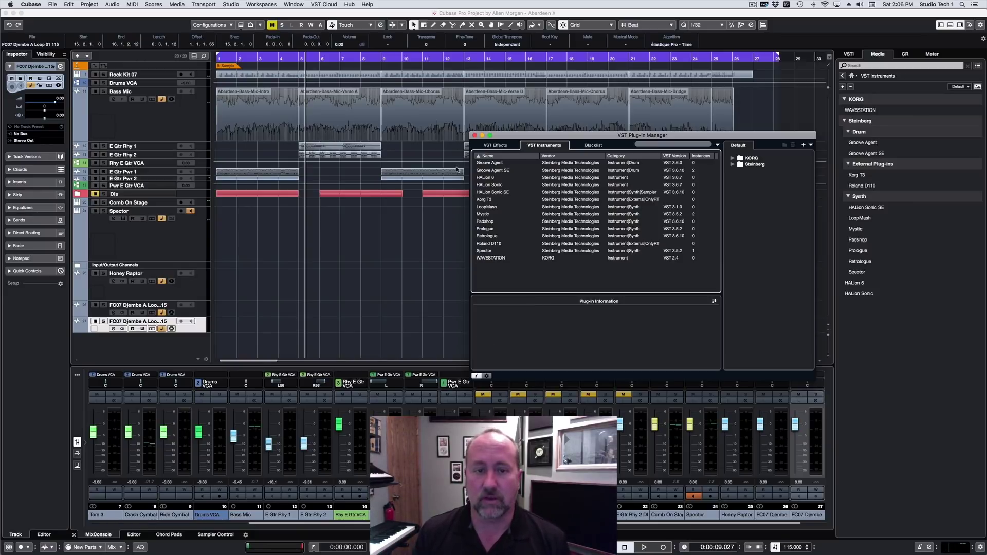
click(474, 135)
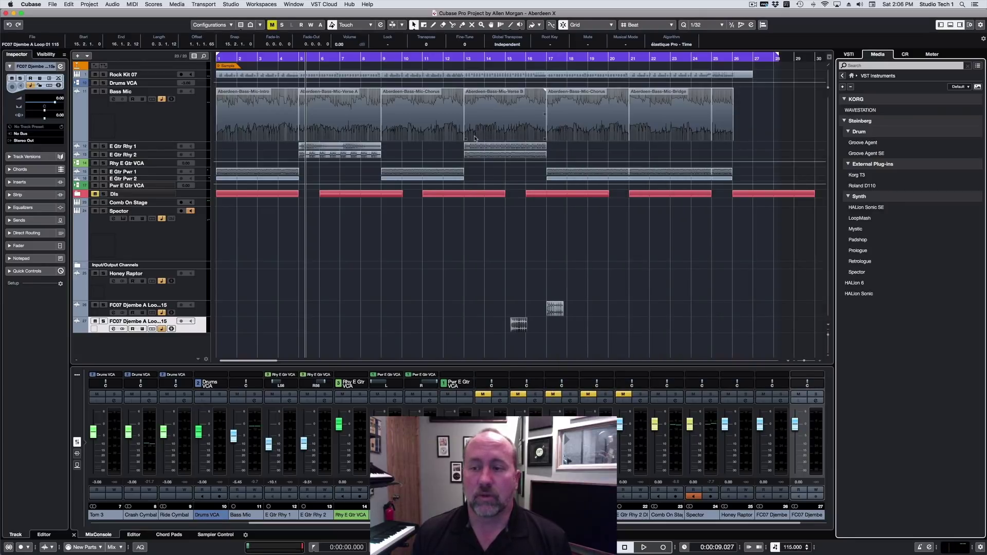